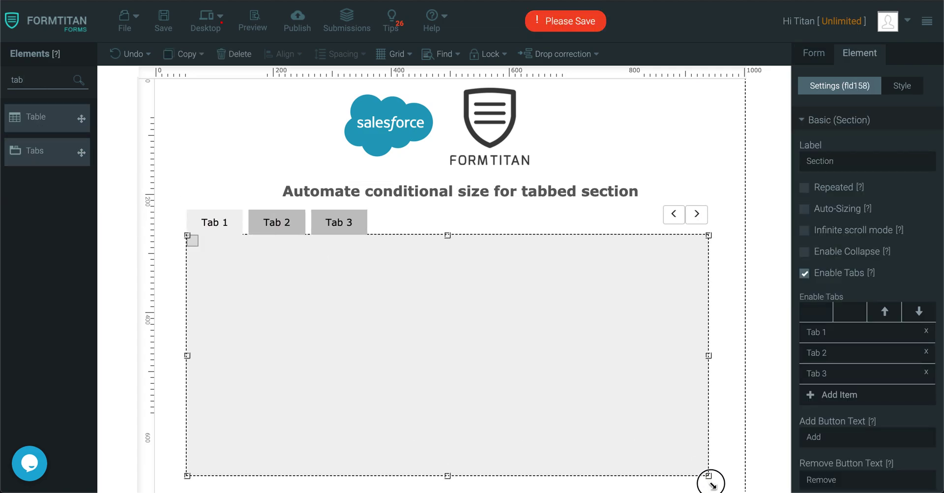
- Remove Tab 3 from the tabbed section and move the section slightly closer to the form heading
{"action": "left_click", "coordinate": [926, 373]}
{"action": "left_click_drag", "start_coordinate": [533, 318], "coordinate": [533, 309]}
- Search the elements for "text" and add a Textbox with two TextAreas stacked below it on Tab 1
{"action": "left_click_drag", "start_coordinate": [38, 78], "coordinate": [3, 83]}
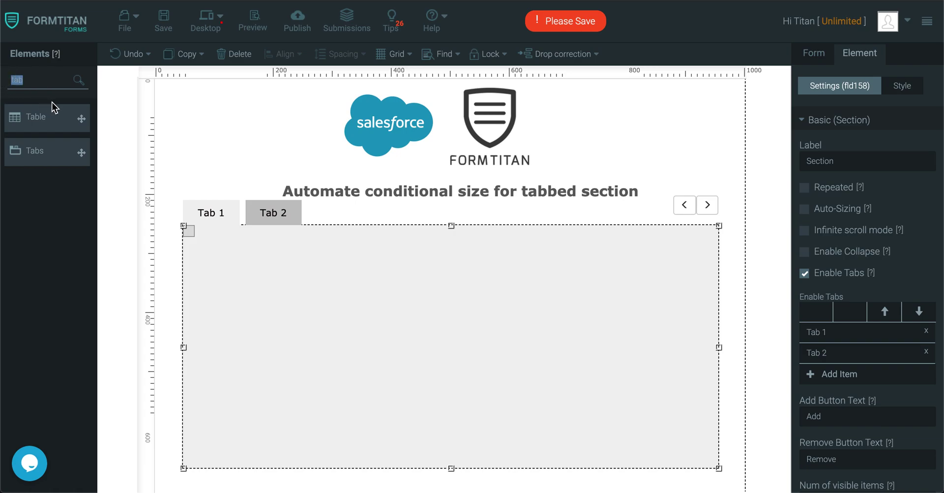
{"action": "type", "text": "text"}
{"action": "left_click", "coordinate": [62, 187]}
{"action": "left_click_drag", "start_coordinate": [63, 187], "coordinate": [258, 261]}
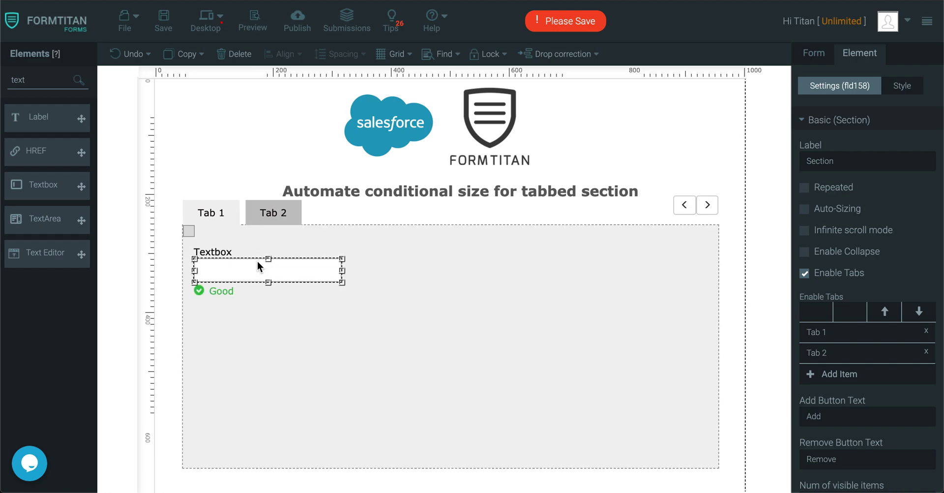
{"action": "left_click_drag", "start_coordinate": [70, 196], "coordinate": [238, 322]}
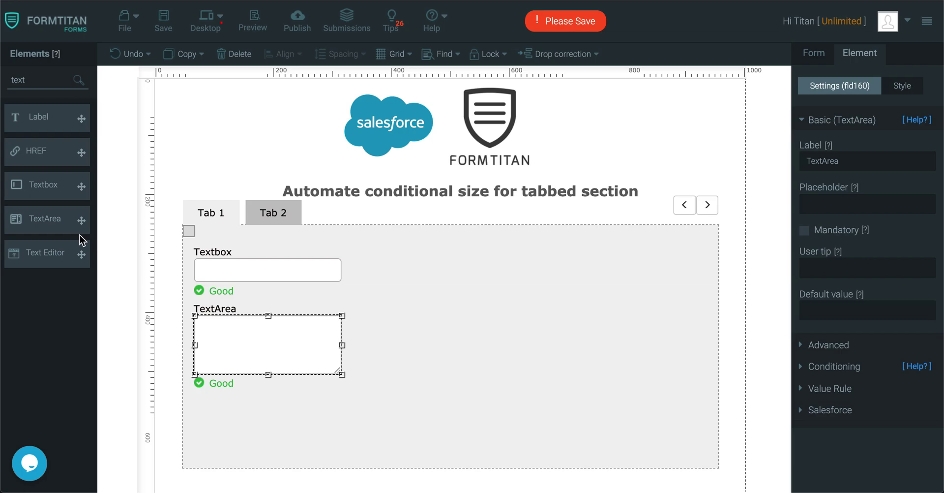
{"action": "left_click_drag", "start_coordinate": [84, 219], "coordinate": [252, 399]}
- Set the vertical spacing between Tab 1's textbox and two text areas to 0 px
{"action": "left_click", "coordinate": [259, 278]}
{"action": "left_click", "coordinate": [259, 341], "text": "shift"}
{"action": "left_click", "coordinate": [255, 408], "text": "shift"}
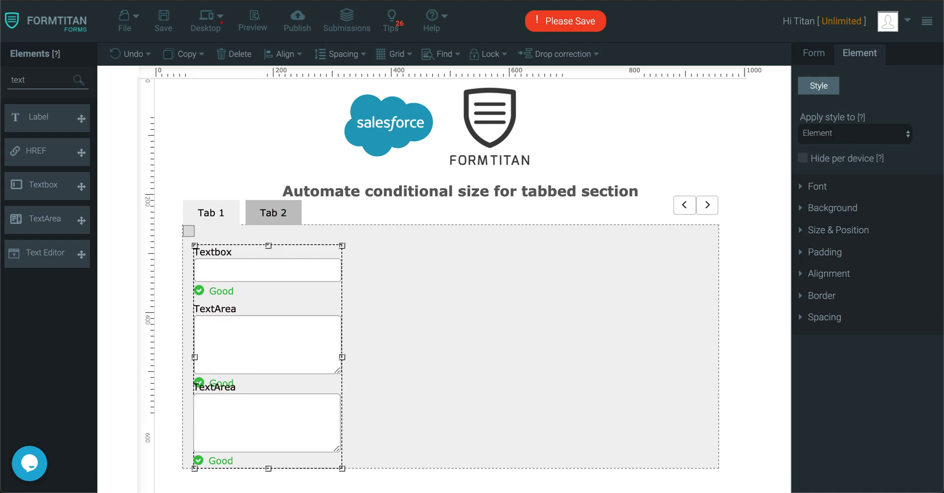
{"action": "left_click", "coordinate": [339, 54]}
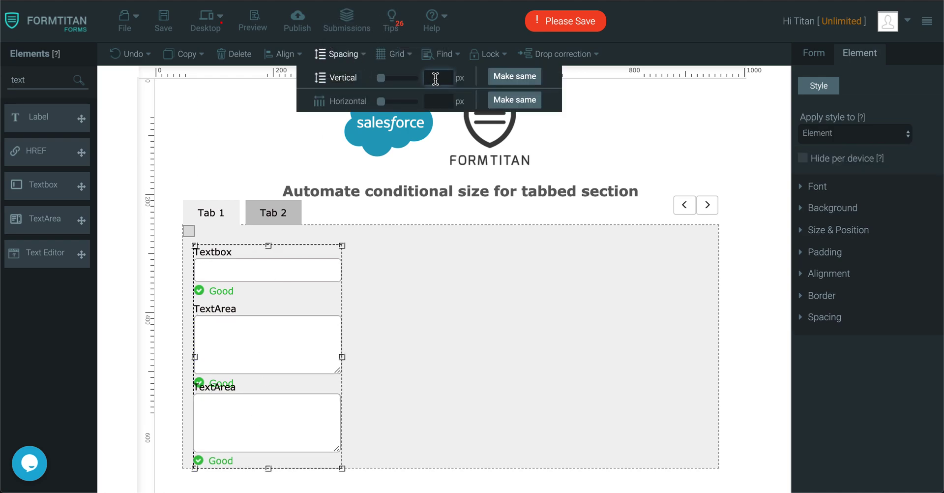
{"action": "type", "text": "0"}
- Extend the section's bottom edge slightly so it fully encloses the last text area on Tab 1
{"action": "left_click", "coordinate": [442, 313]}
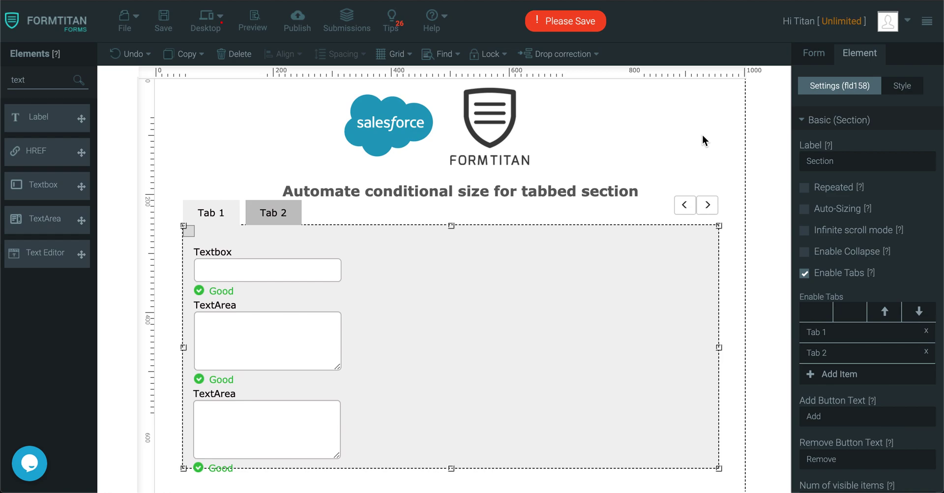
{"action": "scroll", "coordinate": [586, 240], "scroll_direction": "down", "scroll_amount": 1}
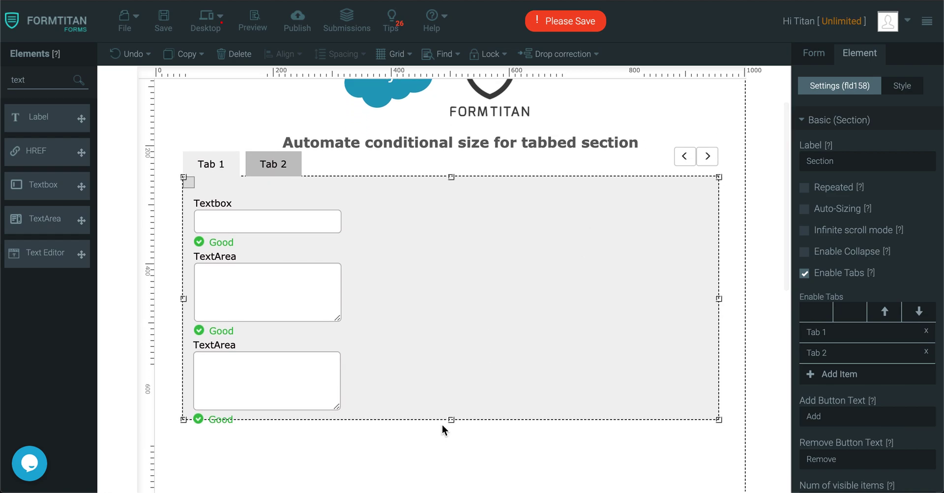
{"action": "left_click_drag", "start_coordinate": [452, 420], "coordinate": [452, 431]}
{"action": "scroll", "coordinate": [452, 428], "scroll_direction": "up", "scroll_amount": 1}
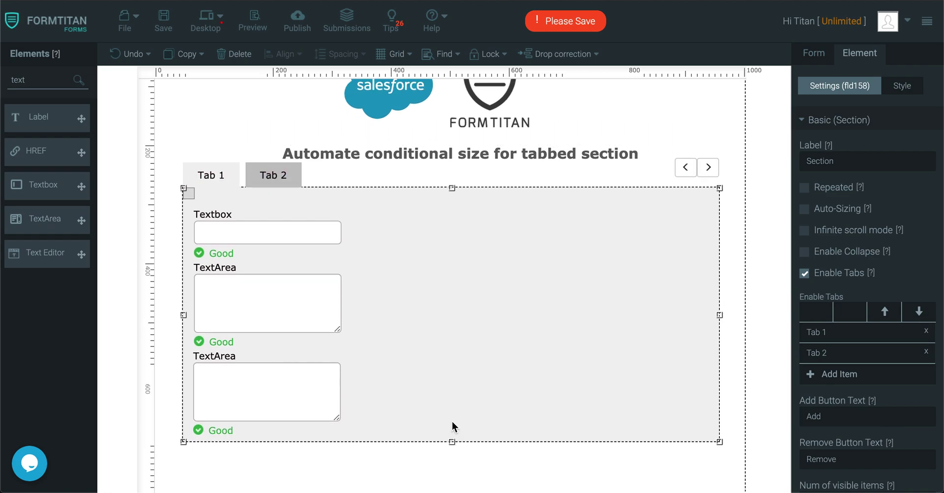
- Add a Textbox near the top of Tab 2 with a TextArea directly below it
{"action": "left_click", "coordinate": [274, 213]}
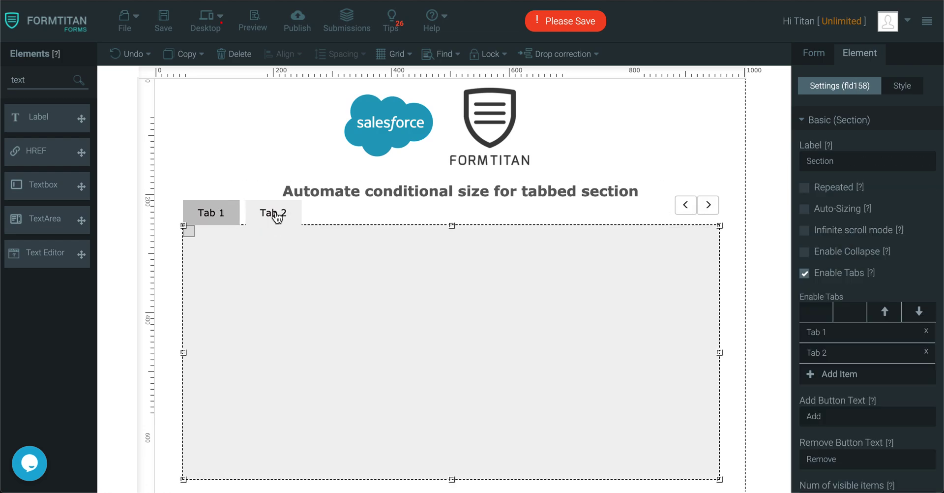
{"action": "left_click_drag", "start_coordinate": [81, 187], "coordinate": [244, 253]}
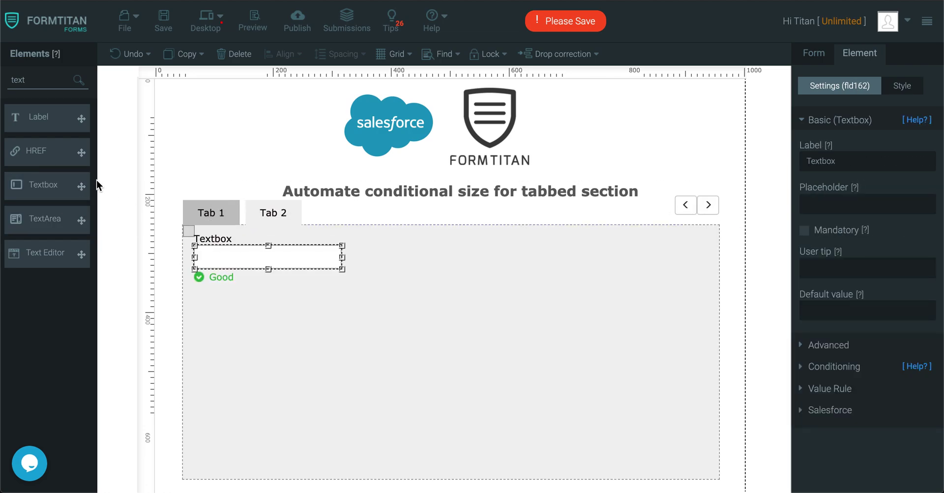
{"action": "left_click_drag", "start_coordinate": [44, 217], "coordinate": [239, 299]}
{"action": "left_click", "coordinate": [265, 139]}
{"action": "scroll", "coordinate": [221, 217], "scroll_direction": "down", "scroll_amount": 2}
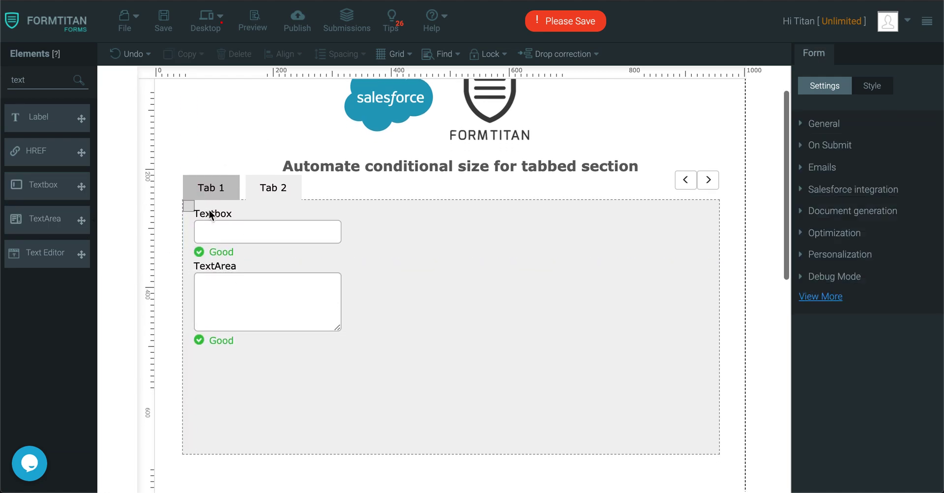
- Change the label of the textbox on Tab 1 to ABC
{"action": "left_click", "coordinate": [245, 232]}
{"action": "left_click", "coordinate": [210, 182]}
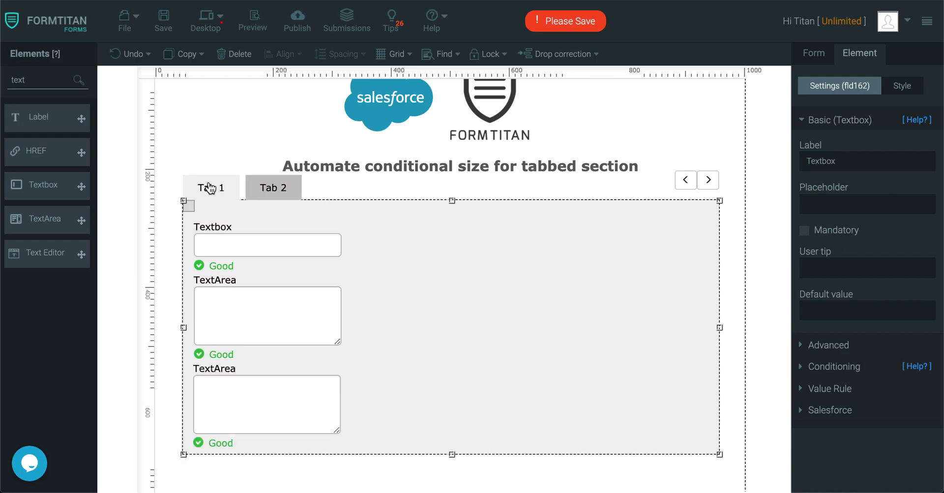
{"action": "left_click", "coordinate": [264, 254]}
{"action": "triple_click", "coordinate": [865, 161]}
{"action": "type", "text": "AB"}
{"action": "key", "text": "BackSpace"}
{"action": "key", "text": "BackSpace"}
{"action": "type", "text": "ABC"}
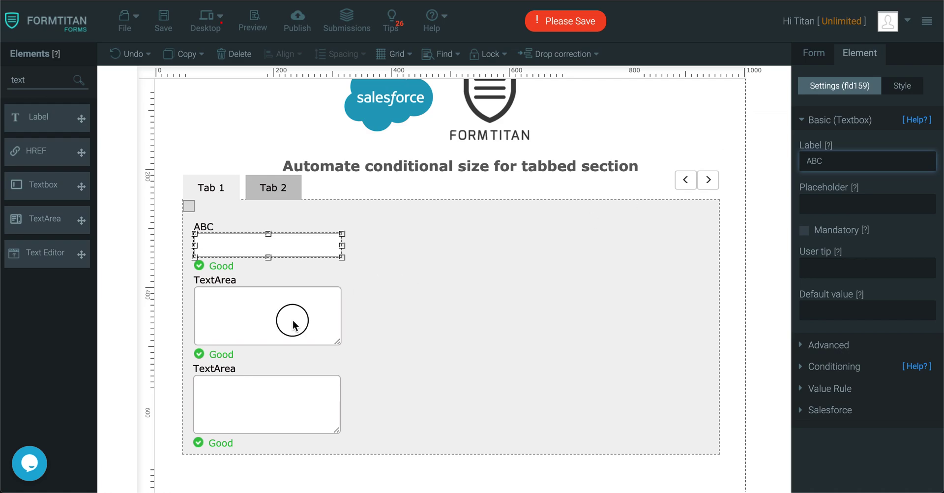
- Label the upper text area on Tab 1 A and the lower one B
{"action": "left_click", "coordinate": [294, 325]}
{"action": "triple_click", "coordinate": [824, 162]}
{"action": "type", "text": "A"}
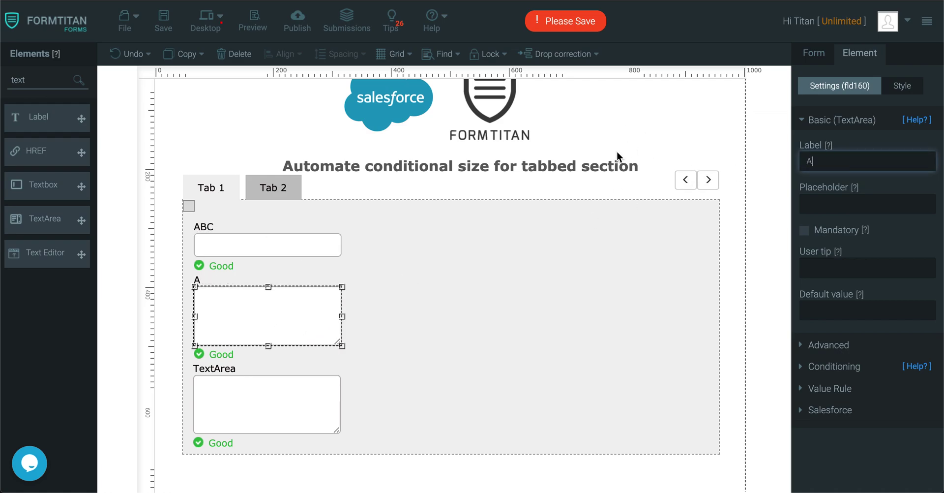
{"action": "left_click", "coordinate": [260, 426]}
{"action": "triple_click", "coordinate": [852, 171]}
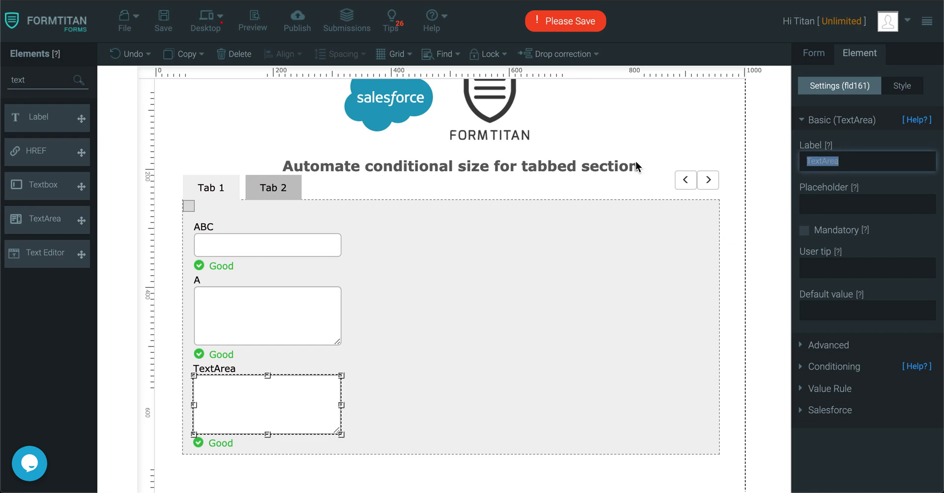
{"action": "type", "text": "B"}
- Label Tab 2's textbox 1 and its text area 2, and save the form
{"action": "left_click", "coordinate": [266, 197]}
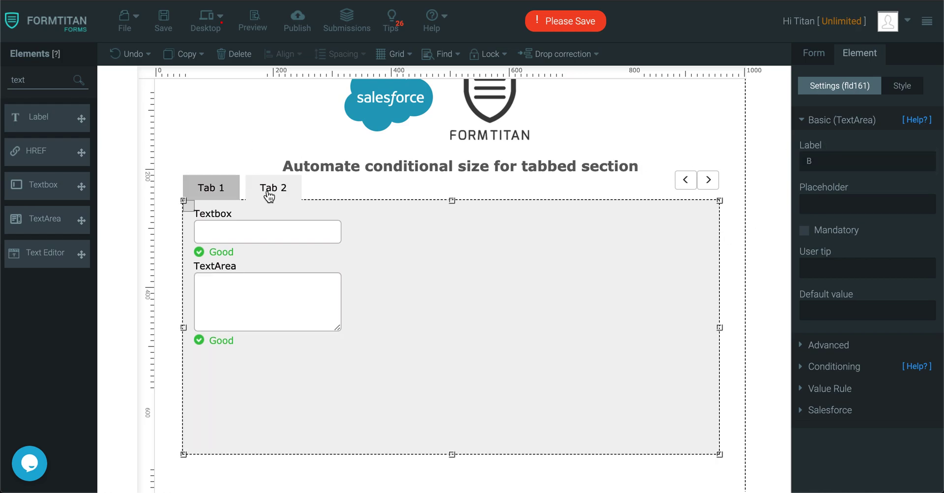
{"action": "left_click", "coordinate": [265, 229]}
{"action": "triple_click", "coordinate": [904, 166]}
{"action": "type", "text": "12"}
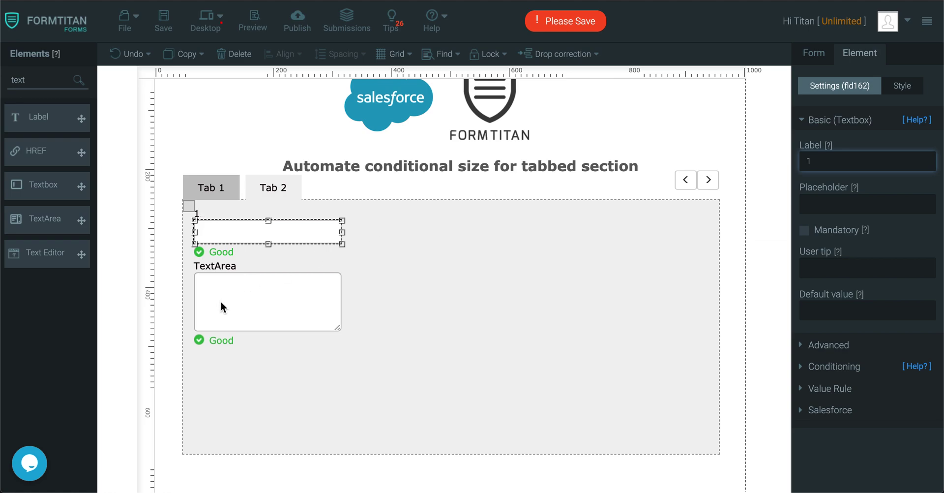
{"action": "left_click", "coordinate": [220, 302]}
{"action": "triple_click", "coordinate": [848, 160]}
{"action": "type", "text": "2"}
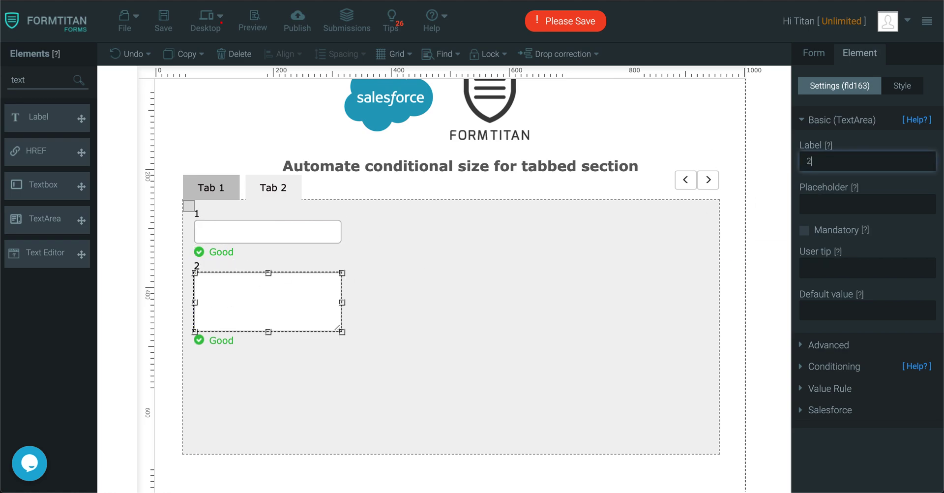
{"action": "left_click", "coordinate": [227, 195]}
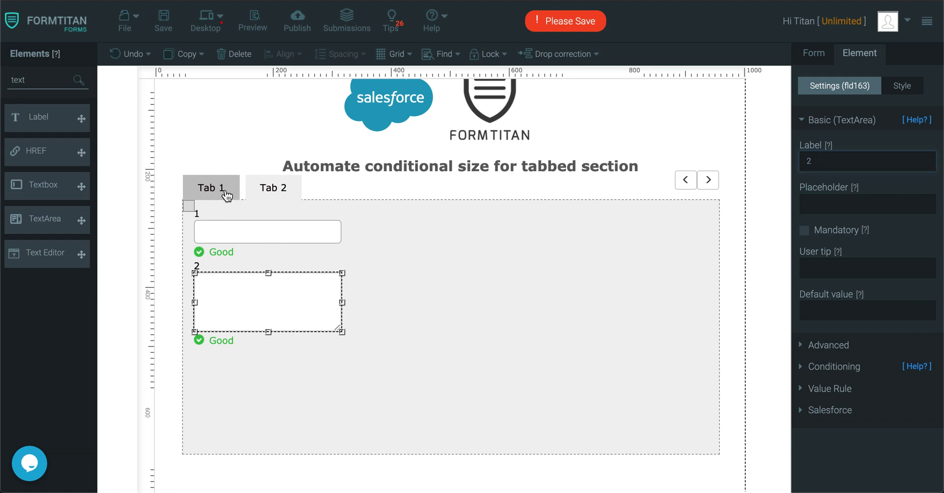
{"action": "left_click", "coordinate": [164, 21]}
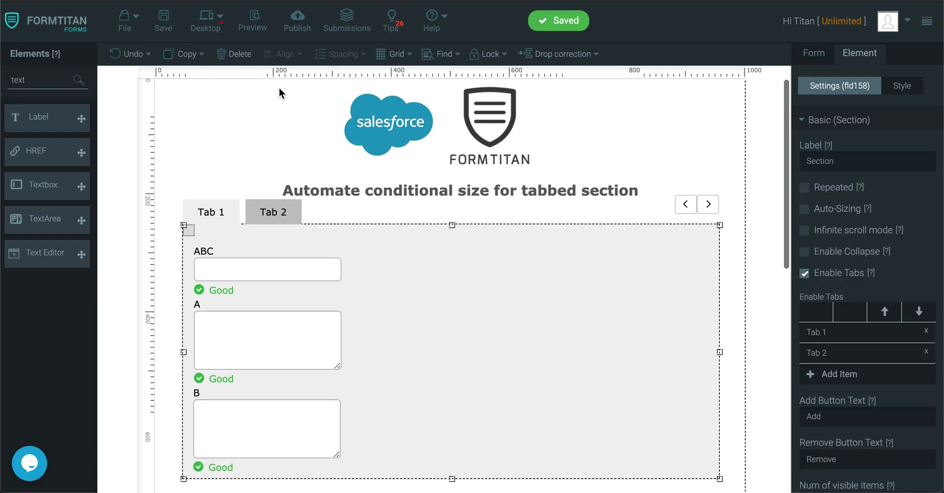
- Enable Conditional size in the tabbed section's advanced settings with Tab 2 active
{"action": "scroll", "coordinate": [280, 90], "scroll_direction": "down", "scroll_amount": 1}
{"action": "left_click", "coordinate": [271, 175]}
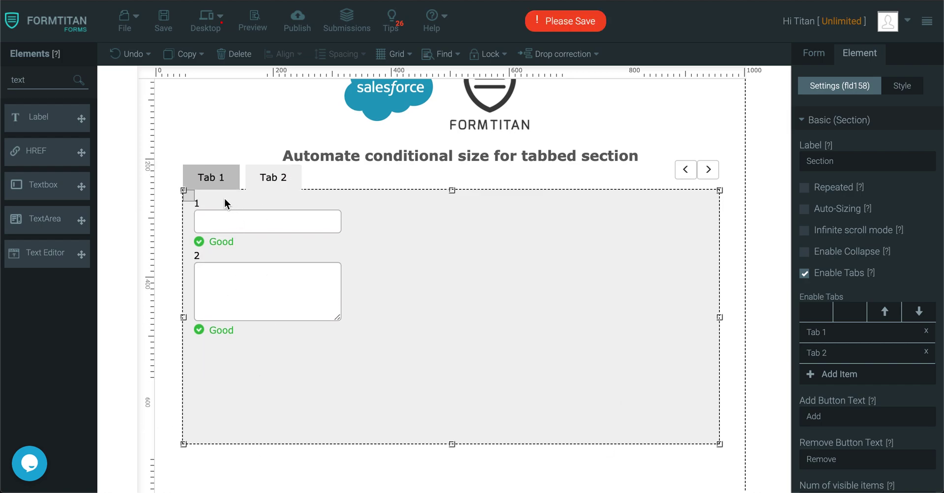
{"action": "left_click", "coordinate": [221, 181]}
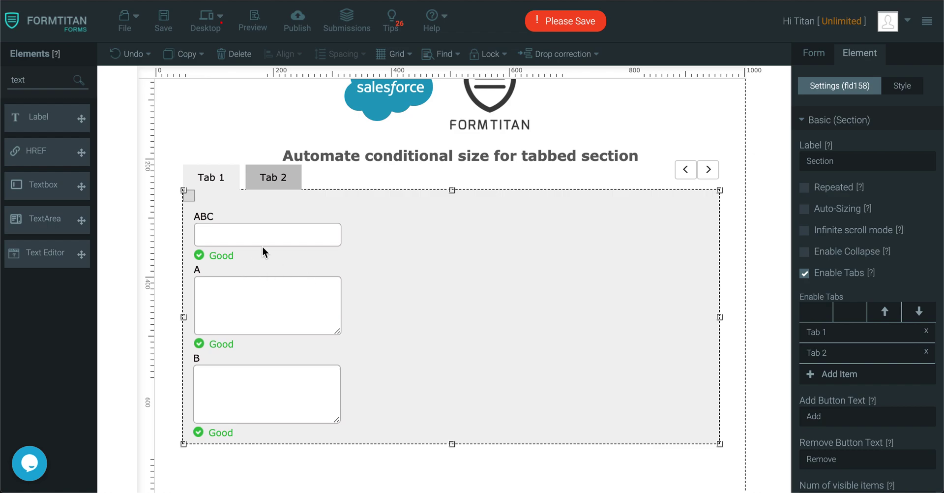
{"action": "left_click", "coordinate": [295, 180]}
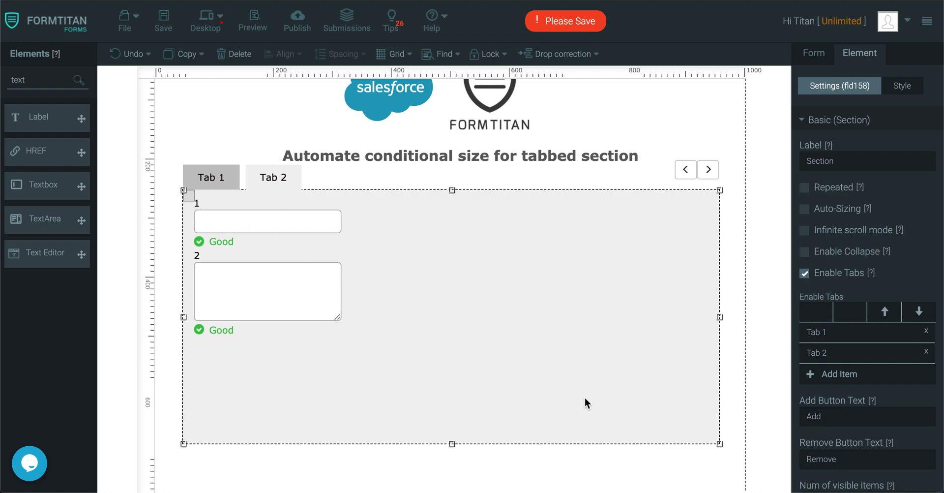
{"action": "scroll", "coordinate": [907, 282], "scroll_direction": "down", "scroll_amount": 5}
{"action": "left_click", "coordinate": [840, 458]}
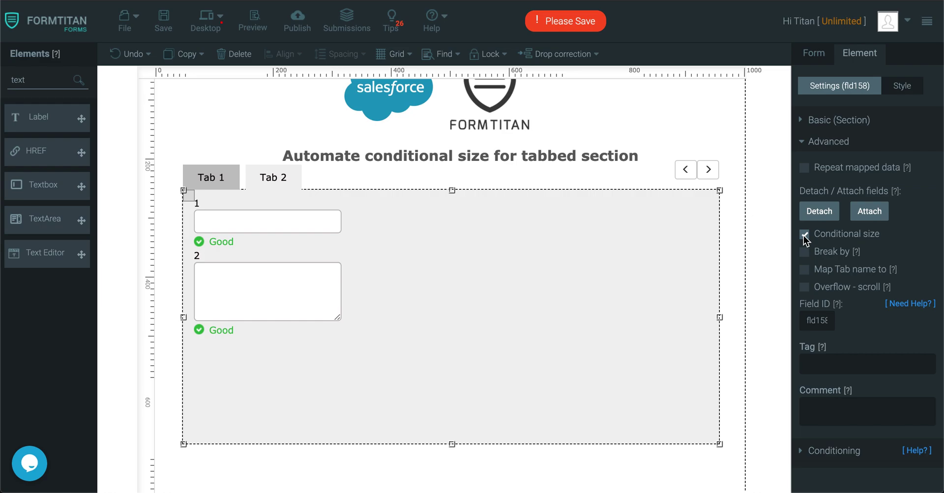
{"action": "left_click", "coordinate": [804, 234]}
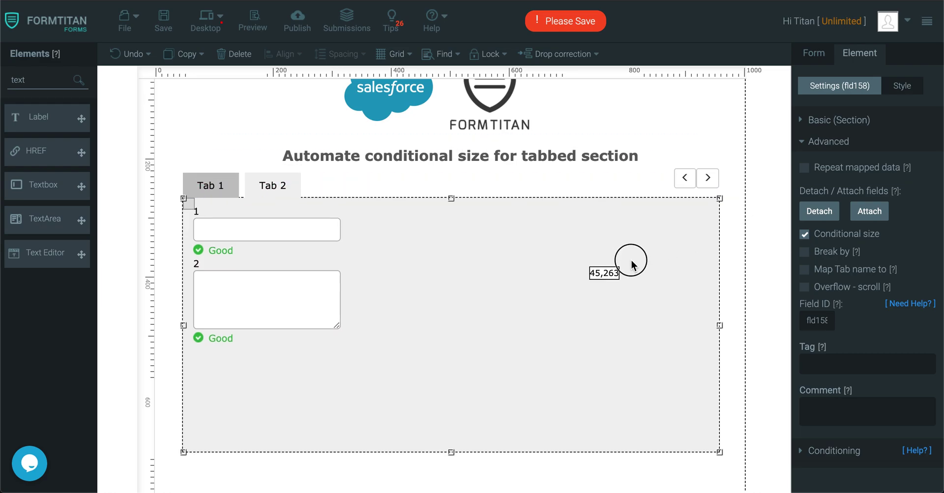
- Set the specific tab size of Tab 2 to 200 and save the form with Tab 1 active
{"action": "left_click", "coordinate": [902, 85]}
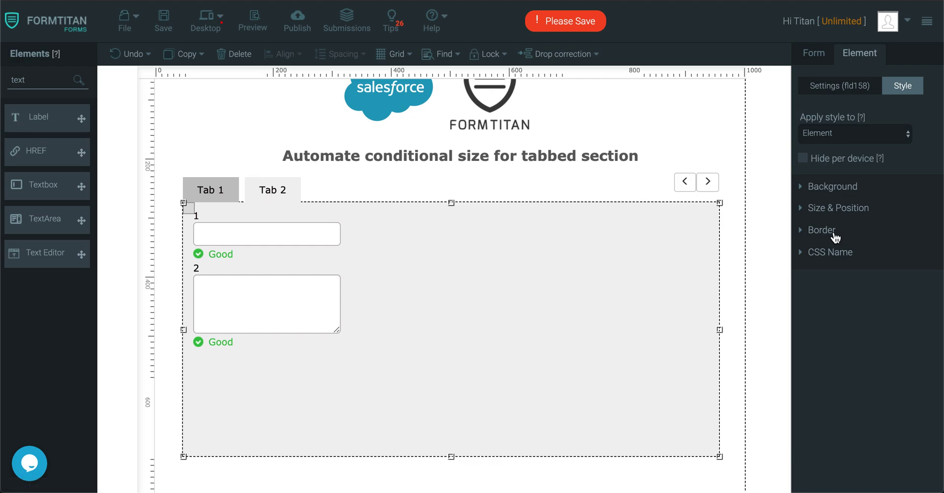
{"action": "left_click", "coordinate": [855, 210]}
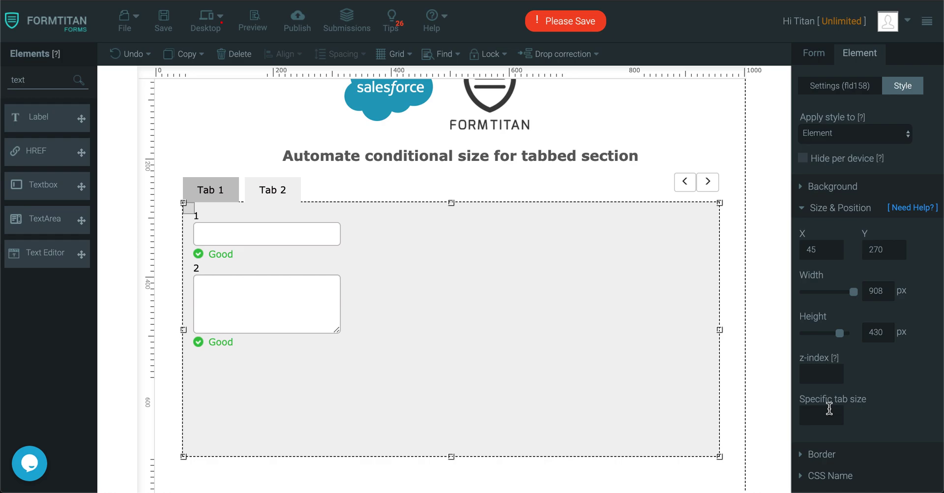
{"action": "left_click", "coordinate": [163, 22]}
{"action": "left_click", "coordinate": [263, 12]}
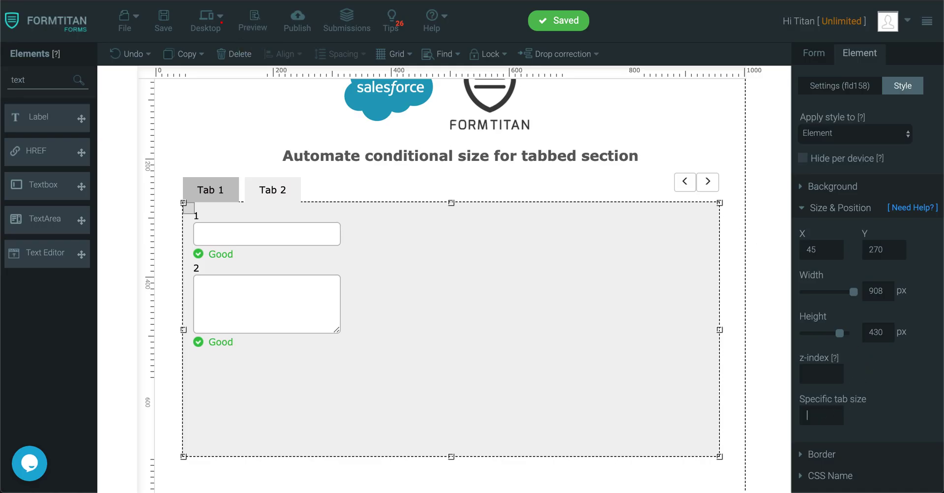
{"action": "type", "text": "00"}
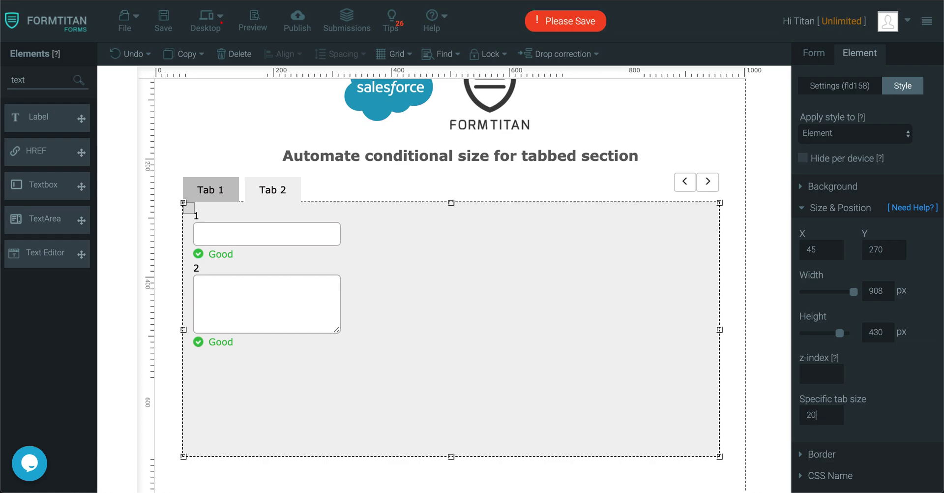
{"action": "left_click", "coordinate": [203, 192]}
{"action": "left_click", "coordinate": [163, 21]}
- Preview the form and check how the section's height changes on Tab 2
{"action": "left_click", "coordinate": [253, 20]}
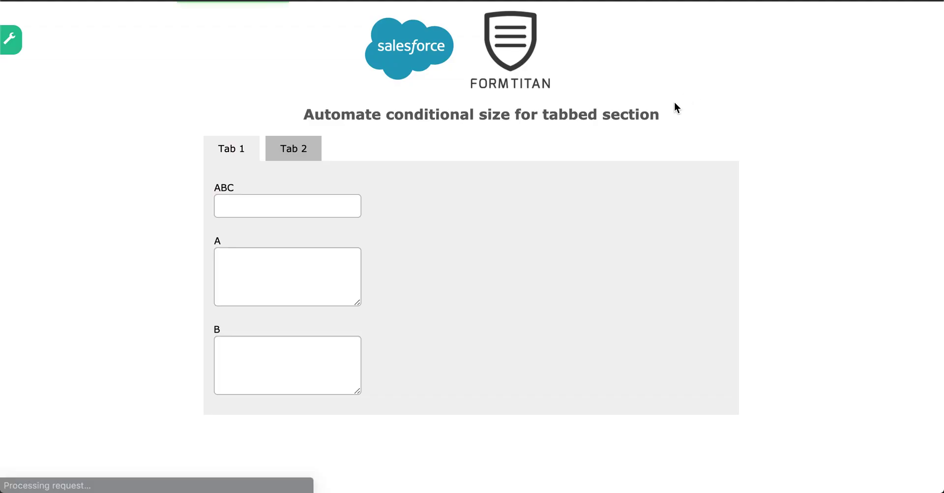
{"action": "left_click", "coordinate": [289, 158]}
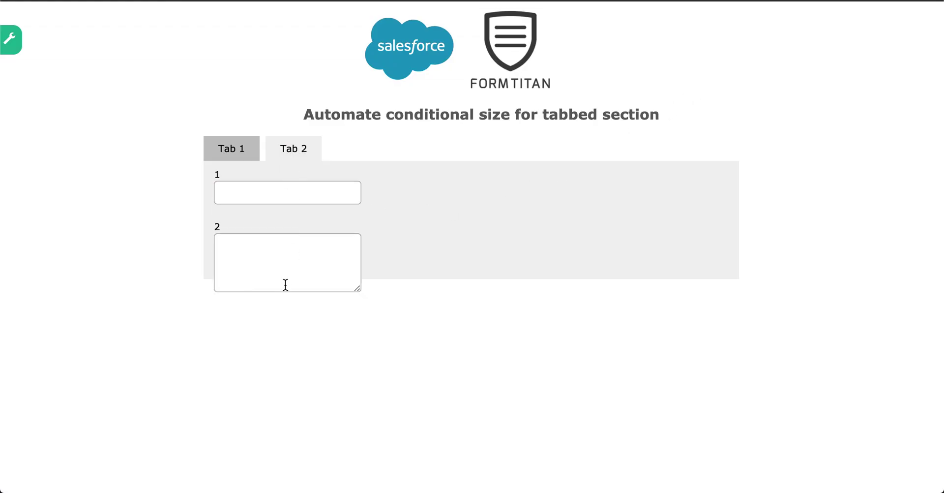
{"action": "key", "text": "super+w"}
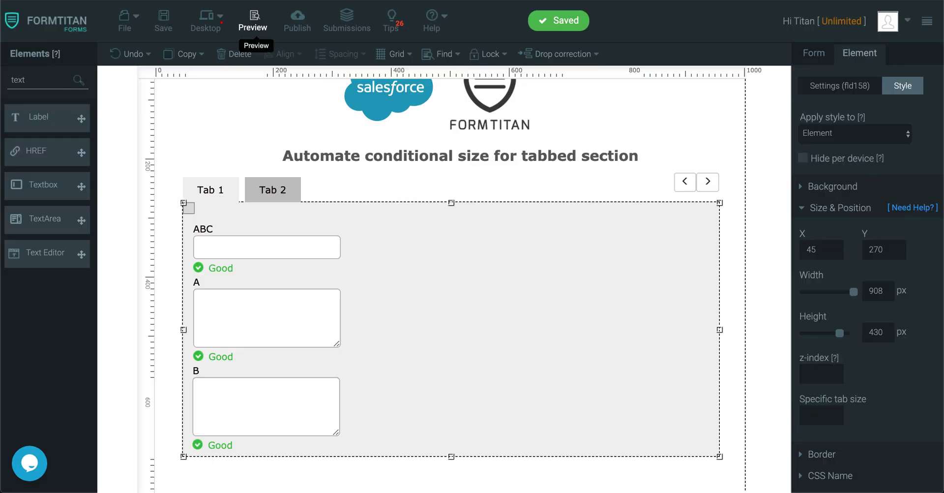
- Set the specific tab size of Tab 2 to 250, save the form and return to Tab 1
{"action": "left_click", "coordinate": [273, 189]}
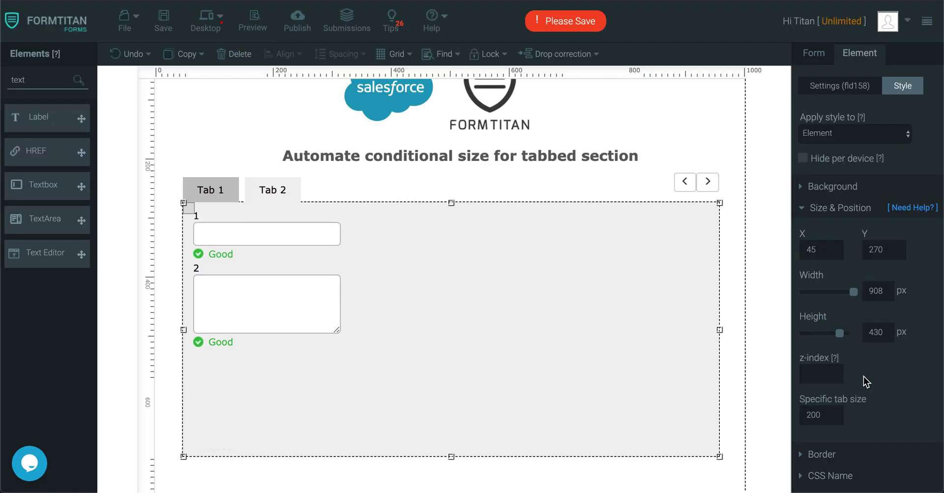
{"action": "left_click_drag", "start_coordinate": [811, 415], "coordinate": [884, 414]}
{"action": "left_click", "coordinate": [163, 23]}
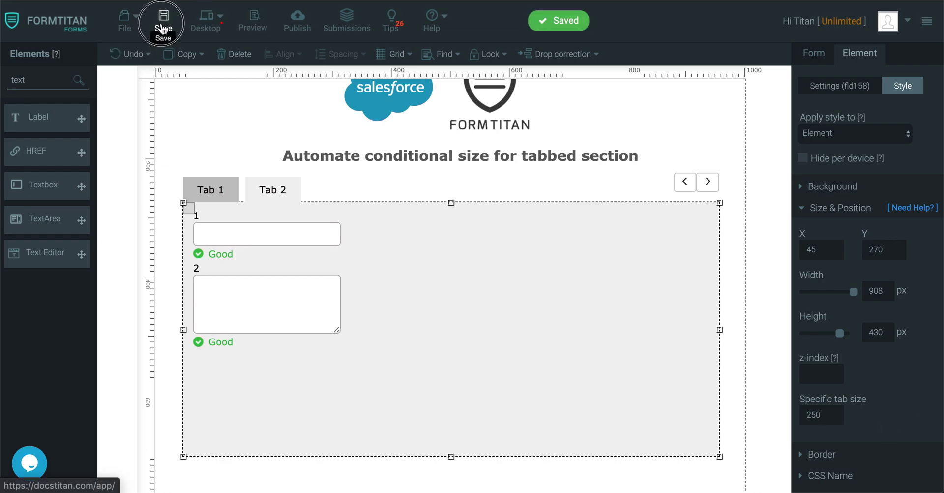
{"action": "left_click", "coordinate": [232, 190]}
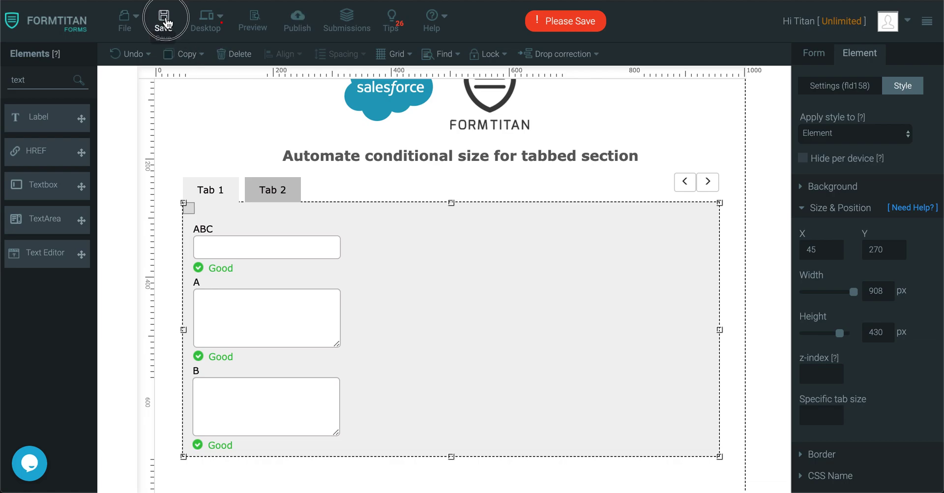
- Save the form and compare the section's height on Tab 1 and Tab 2 in the preview, entering 123 in field 1
{"action": "left_click", "coordinate": [164, 21]}
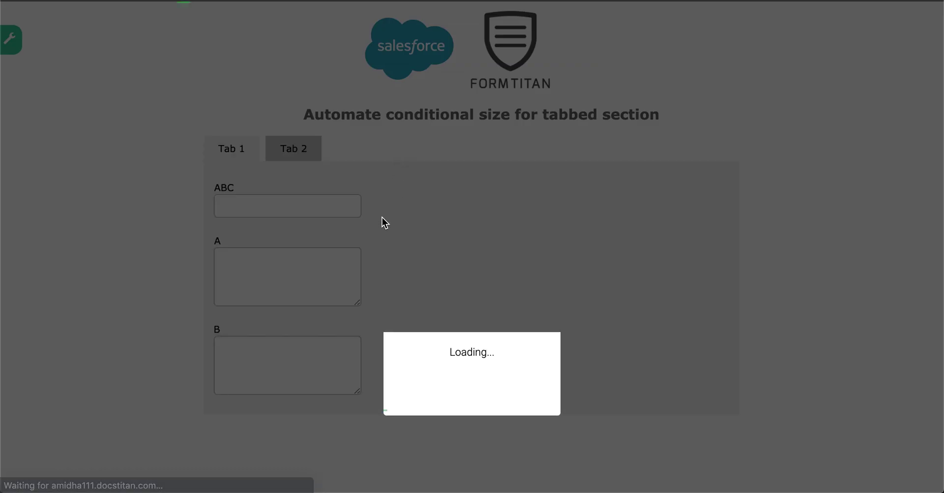
{"action": "left_click", "coordinate": [298, 154]}
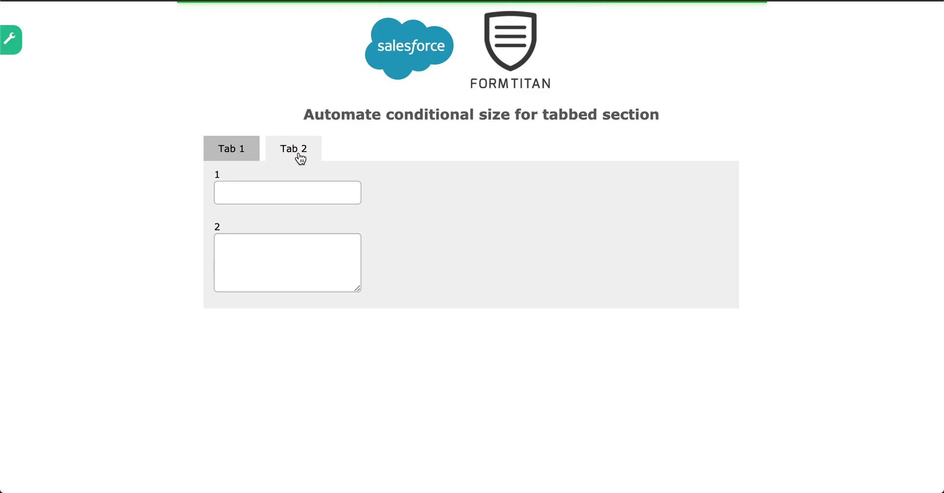
{"action": "left_click", "coordinate": [227, 149]}
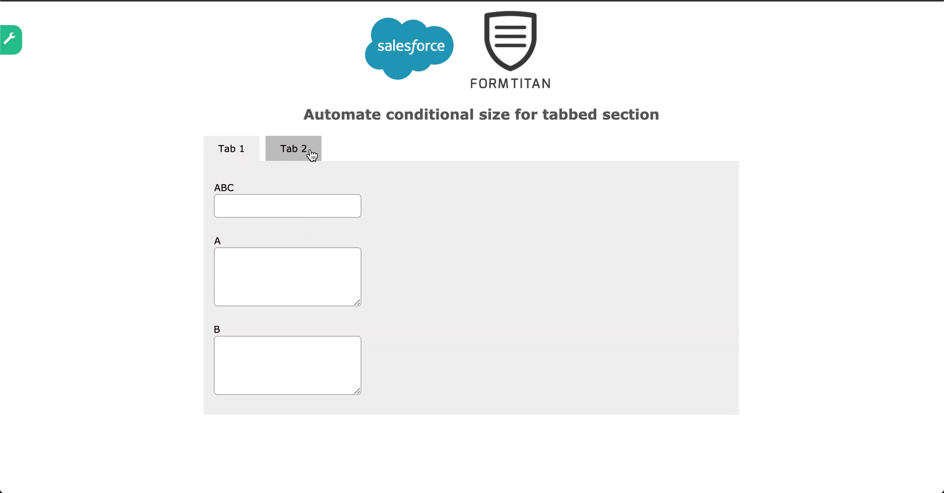
{"action": "left_click", "coordinate": [310, 152]}
{"action": "left_click", "coordinate": [249, 148]}
{"action": "left_click", "coordinate": [387, 223]}
{"action": "left_click", "coordinate": [310, 151]}
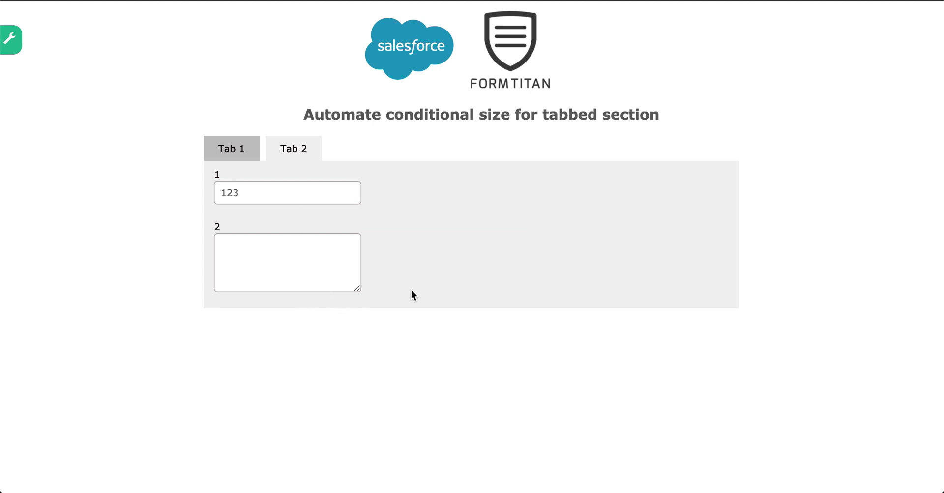
{"action": "left_click", "coordinate": [235, 144]}
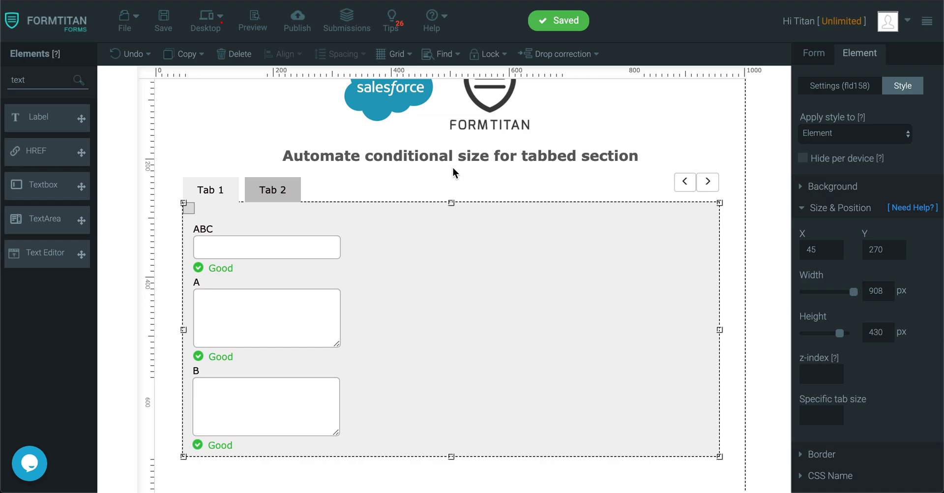
- Check the Conditional size option in the tabbed section's advanced settings and save the form
{"action": "left_click", "coordinate": [678, 123]}
{"action": "left_click", "coordinate": [585, 318]}
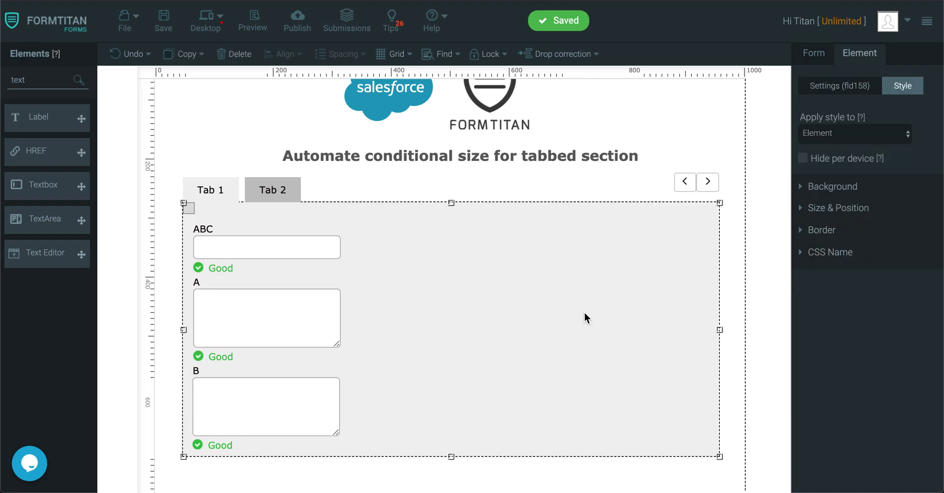
{"action": "left_click", "coordinate": [837, 86]}
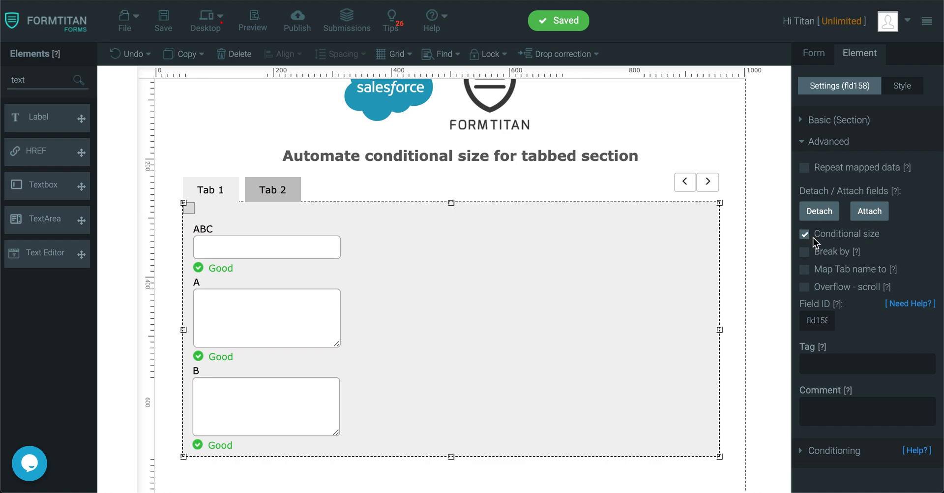
{"action": "left_click", "coordinate": [163, 20]}
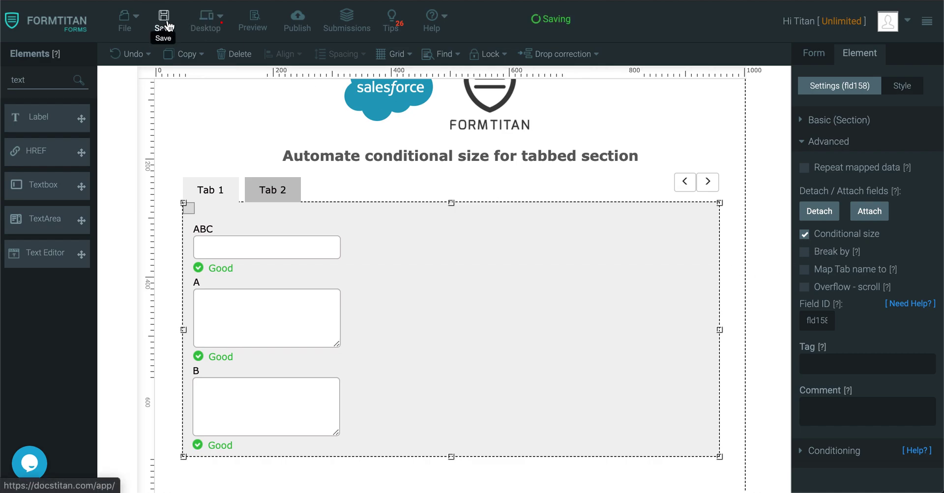
- Start a conditioning rule for the ABC textbox with the current field set to Is not empty
{"action": "left_click", "coordinate": [304, 249]}
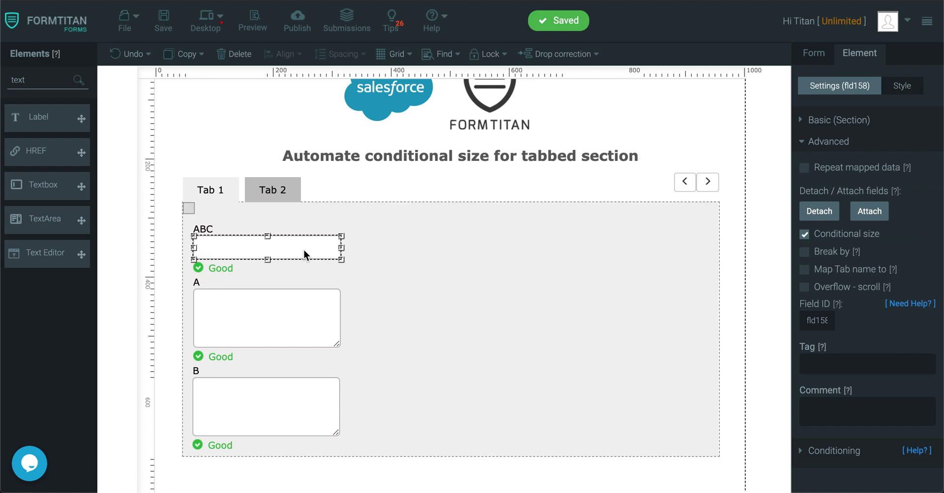
{"action": "scroll", "coordinate": [866, 366], "scroll_direction": "down", "scroll_amount": 5}
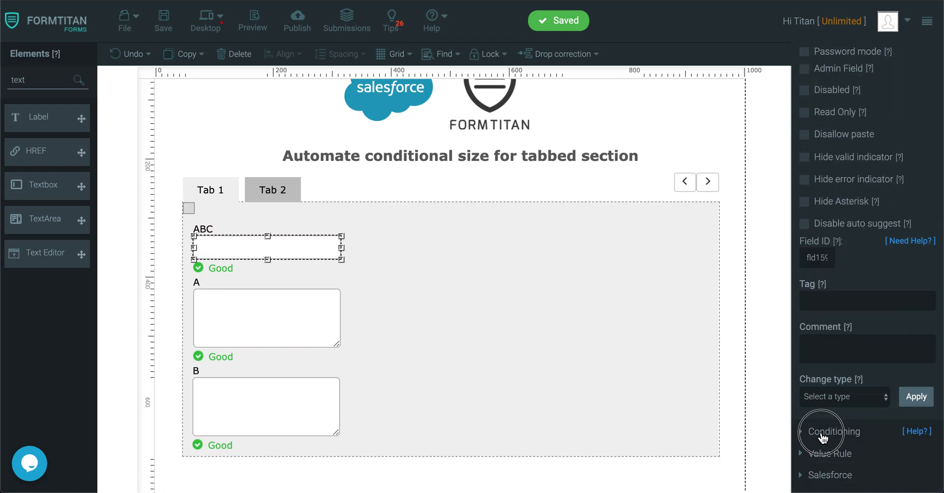
{"action": "left_click", "coordinate": [807, 432]}
{"action": "left_click", "coordinate": [871, 227]}
{"action": "left_click", "coordinate": [394, 130]}
{"action": "left_click", "coordinate": [360, 329]}
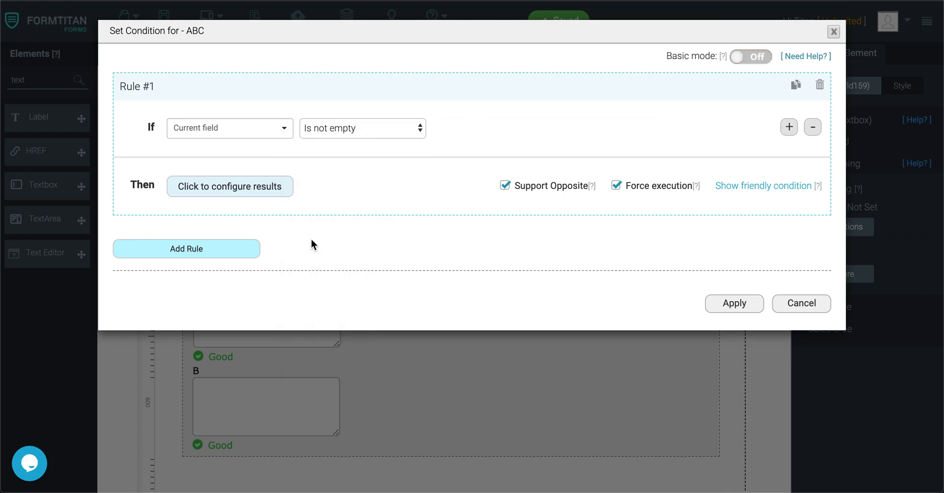
- Configure the ABC rule's results to hide fields A and B, and apply the condition
{"action": "left_click", "coordinate": [275, 186]}
{"action": "scroll", "coordinate": [512, 249], "scroll_direction": "down", "scroll_amount": 5}
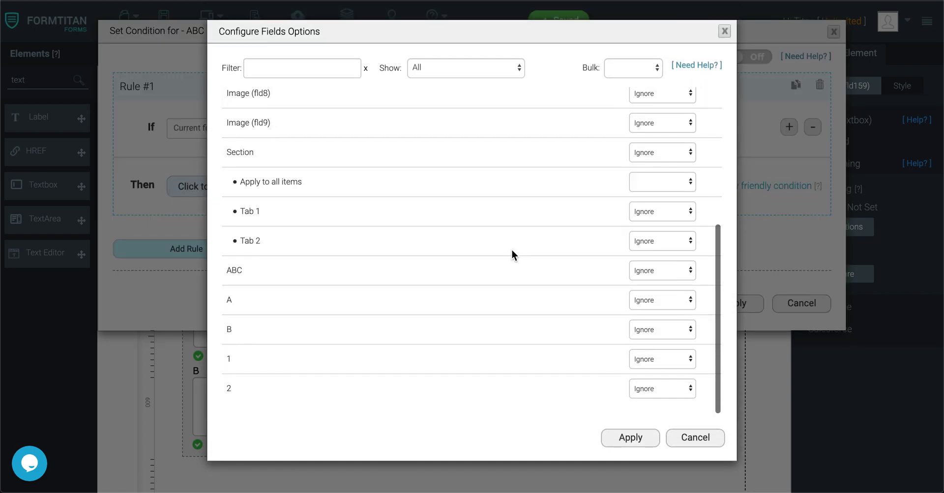
{"action": "left_click", "coordinate": [650, 305]}
{"action": "left_click", "coordinate": [652, 319]}
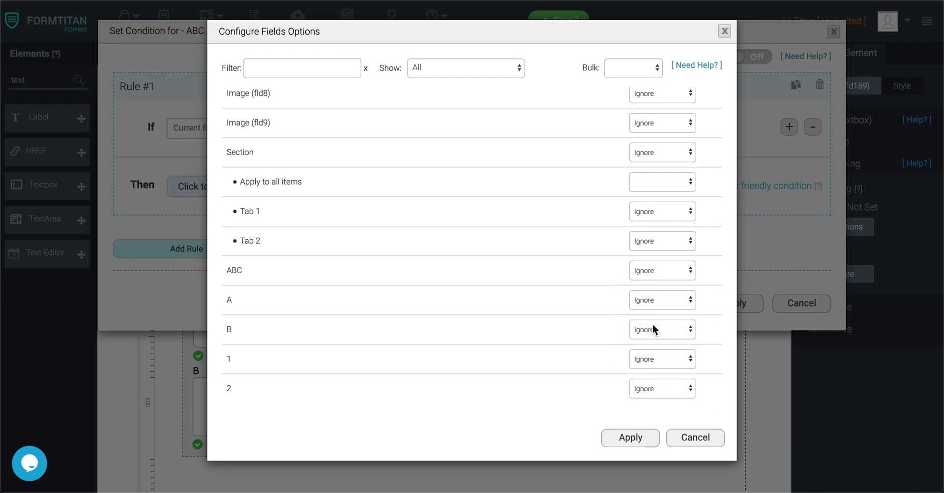
{"action": "left_click", "coordinate": [654, 327]}
{"action": "left_click", "coordinate": [646, 347]}
{"action": "left_click", "coordinate": [632, 439]}
{"action": "left_click", "coordinate": [743, 308]}
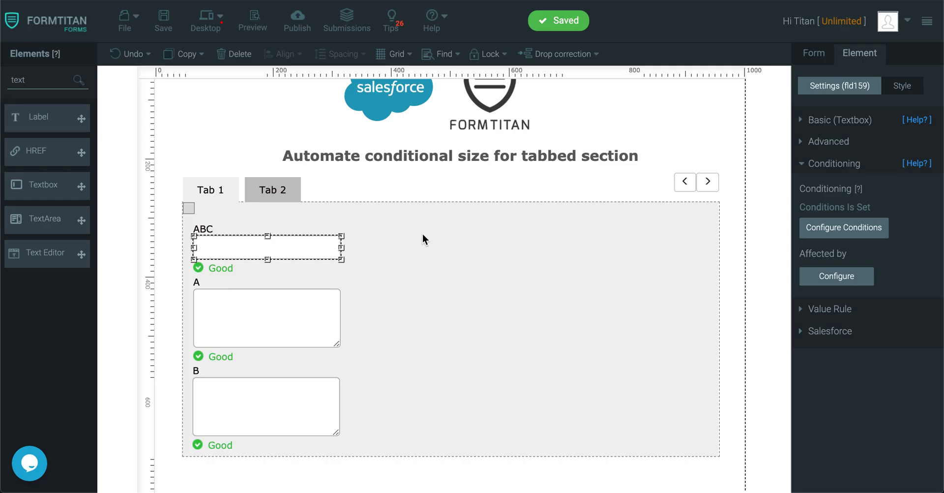
- Start a conditioning rule for textbox 1 on Tab 2 with the current field set to Is not empty
{"action": "left_click", "coordinate": [272, 204]}
{"action": "left_click", "coordinate": [270, 235]}
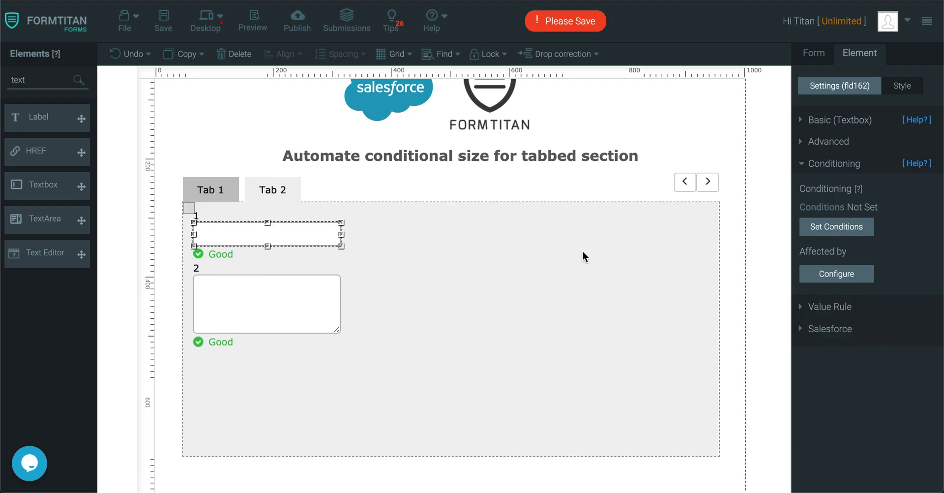
{"action": "left_click", "coordinate": [855, 234]}
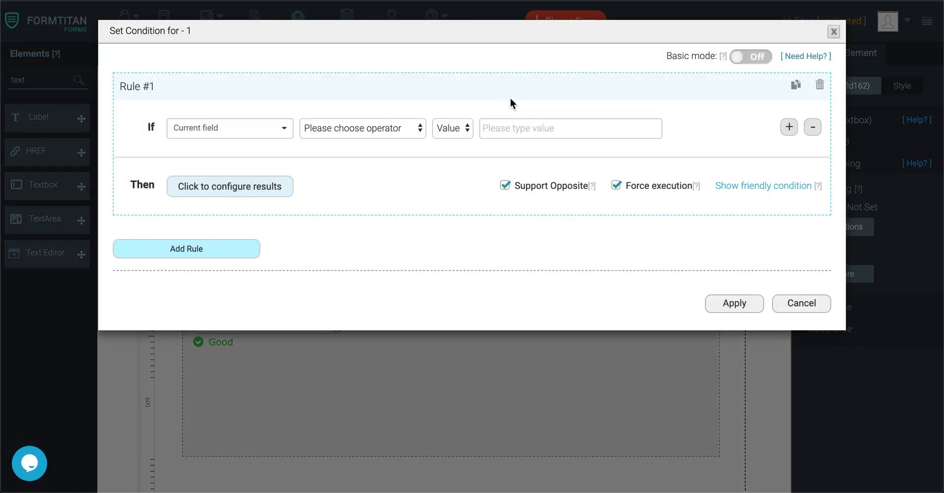
{"action": "left_click", "coordinate": [388, 129]}
{"action": "left_click", "coordinate": [357, 326]}
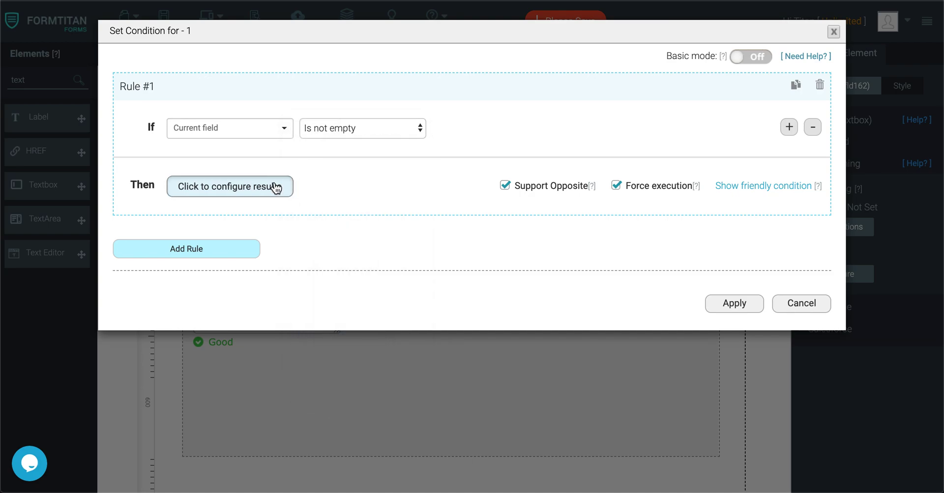
- Configure the textbox 1 rule's results to hide field 2, apply the condition and save the form
{"action": "left_click", "coordinate": [277, 187]}
{"action": "scroll", "coordinate": [411, 238], "scroll_direction": "down", "scroll_amount": 5}
{"action": "left_click", "coordinate": [674, 392]}
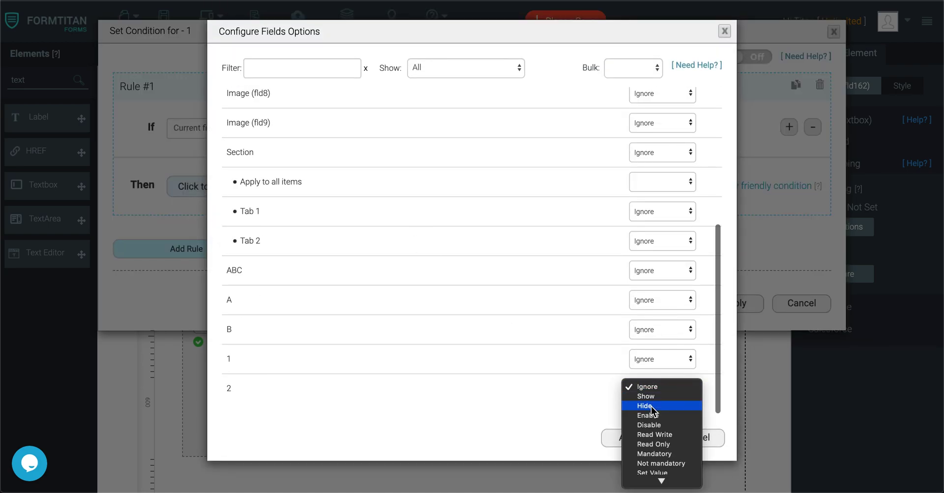
{"action": "left_click", "coordinate": [649, 406]}
{"action": "left_click", "coordinate": [633, 443]}
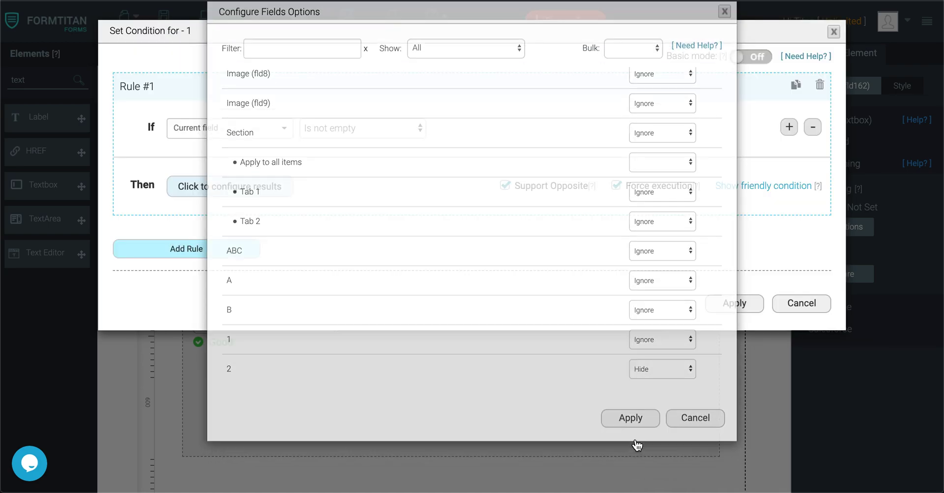
{"action": "left_click", "coordinate": [748, 305]}
{"action": "left_click", "coordinate": [163, 17]}
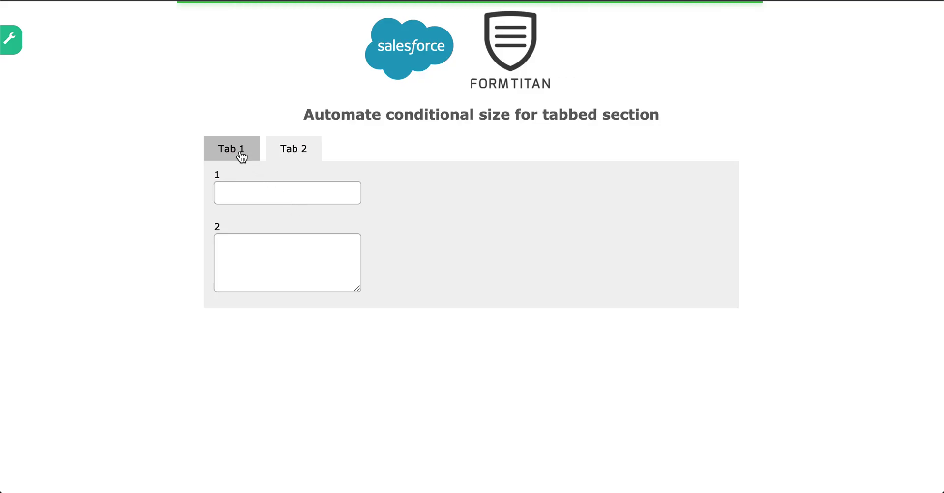
- Test both conditions in the preview by entering a in ABC on Tab 1 and 1 in field 1 on Tab 2
{"action": "left_click", "coordinate": [278, 206]}
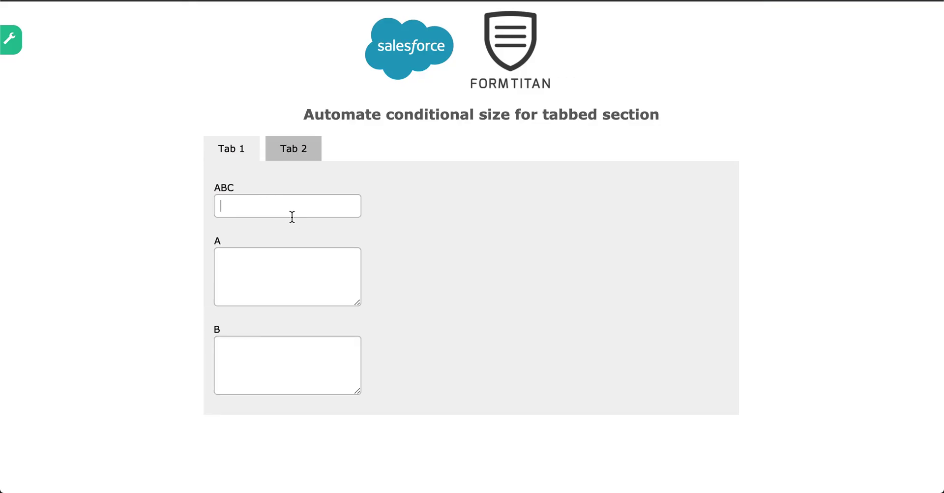
{"action": "type", "text": "a"}
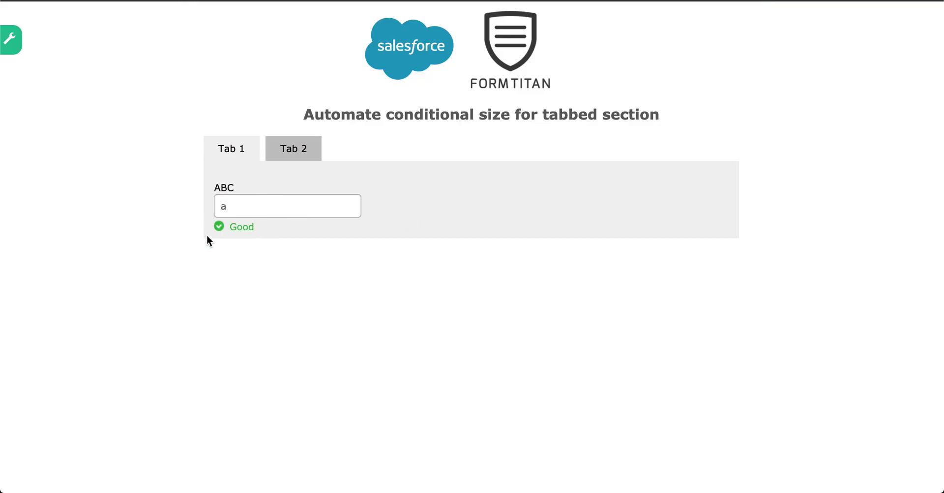
{"action": "left_click", "coordinate": [315, 163]}
{"action": "left_click", "coordinate": [301, 190]}
{"action": "type", "text": "1"}
{"action": "left_click", "coordinate": [433, 396]}
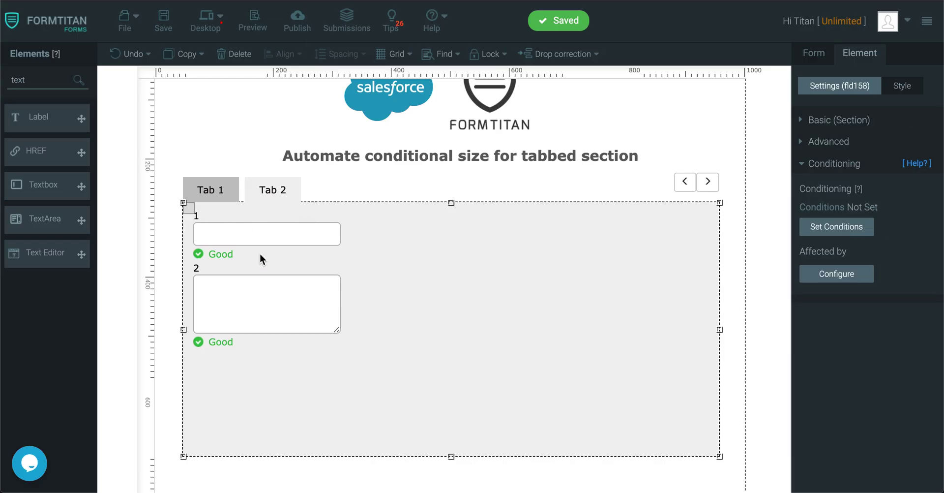
- Nudge textbox 1 on Tab 2, shift fields 1 and 2 together slightly right and down, and save the form
{"action": "left_click_drag", "start_coordinate": [252, 241], "coordinate": [262, 230]}
{"action": "left_click", "coordinate": [255, 292]}
{"action": "left_click", "coordinate": [285, 225]}
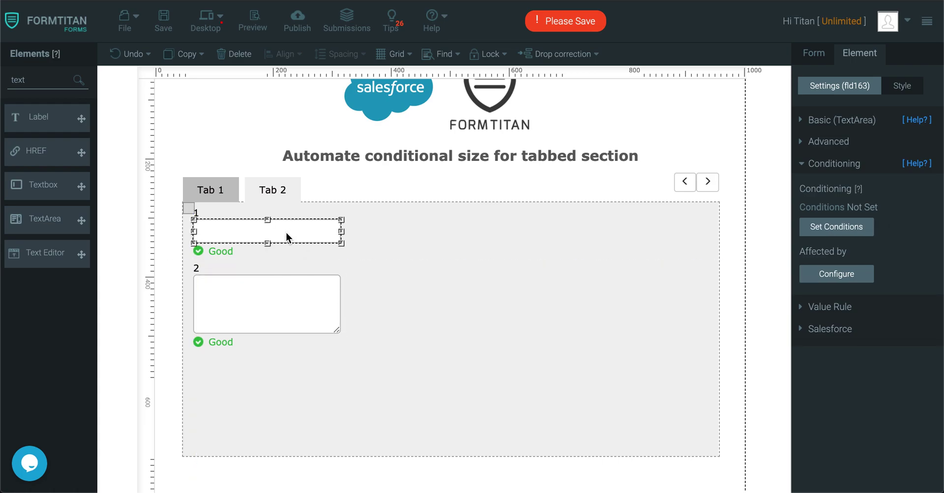
{"action": "left_click", "coordinate": [280, 292], "text": "shift"}
{"action": "left_click_drag", "start_coordinate": [269, 291], "coordinate": [278, 297]}
{"action": "left_click", "coordinate": [162, 22]}
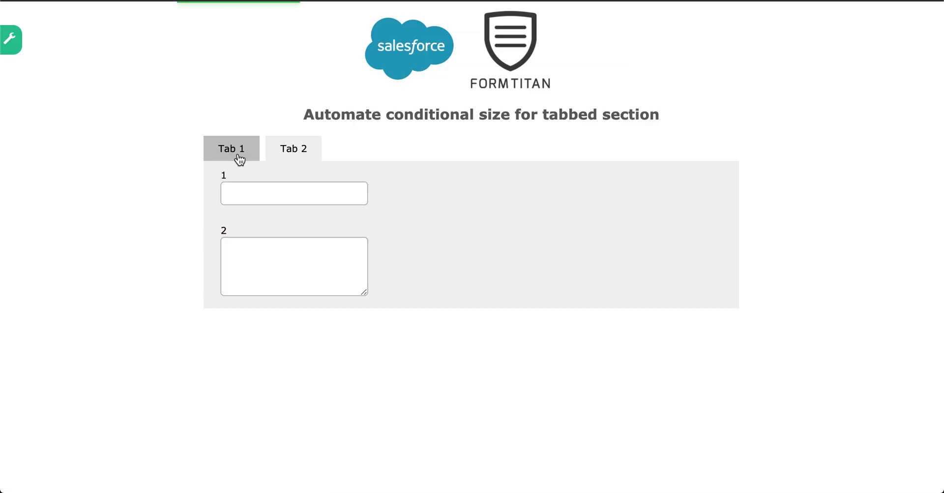
- Preview the saved form and enter 1 in ABC on Tab 1 and 1 in field 1 on Tab 2
{"action": "left_click", "coordinate": [240, 158]}
{"action": "left_click", "coordinate": [273, 198]}
{"action": "type", "text": "1"}
{"action": "left_click", "coordinate": [305, 147]}
{"action": "type", "text": "1"}
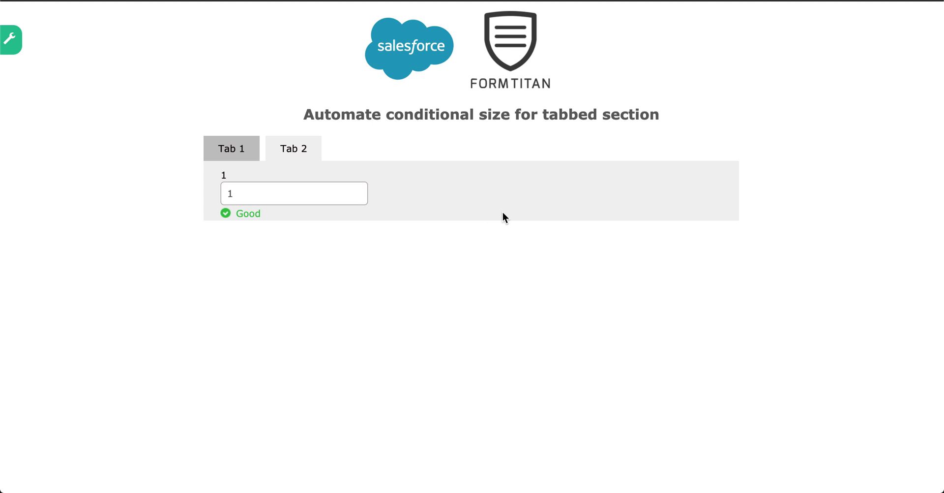
- Clear the ABC field in the preview, enter 123 and switch between the tabs to check the section's resizing
{"action": "left_click", "coordinate": [227, 149]}
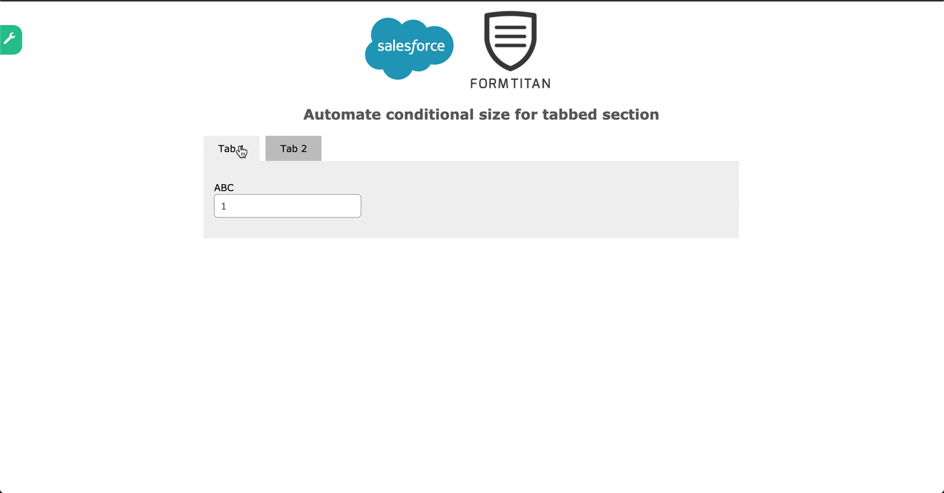
{"action": "left_click_drag", "start_coordinate": [283, 203], "coordinate": [211, 209]}
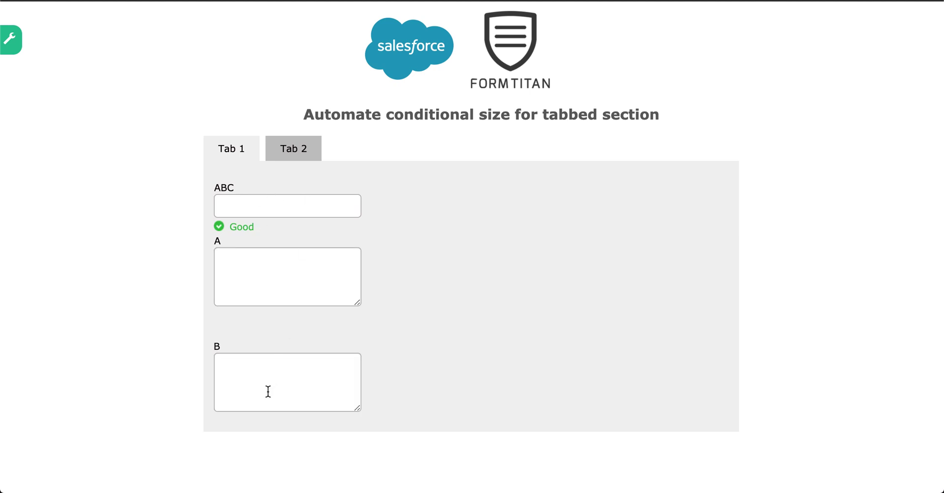
{"action": "type", "text": "123"}
{"action": "left_click", "coordinate": [284, 153]}
{"action": "left_click", "coordinate": [254, 153]}
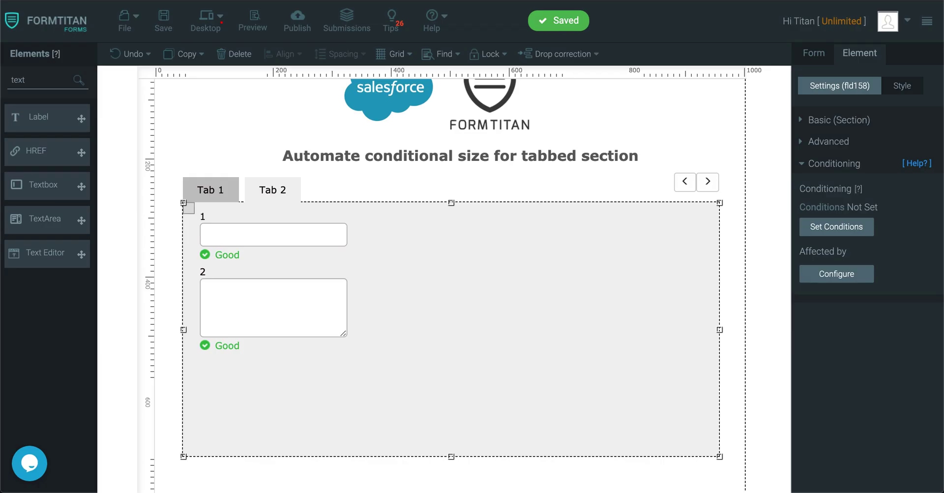
- Review the section's Conditional size option and the specific tab size of Tab 2 and Tab 1 in the form builder
{"action": "left_click", "coordinate": [249, 135]}
{"action": "left_click", "coordinate": [211, 190]}
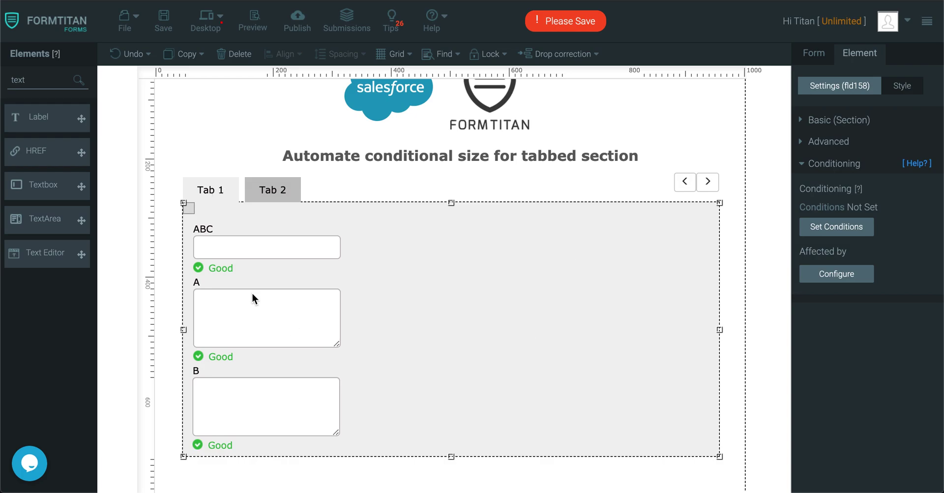
{"action": "left_click", "coordinate": [838, 144]}
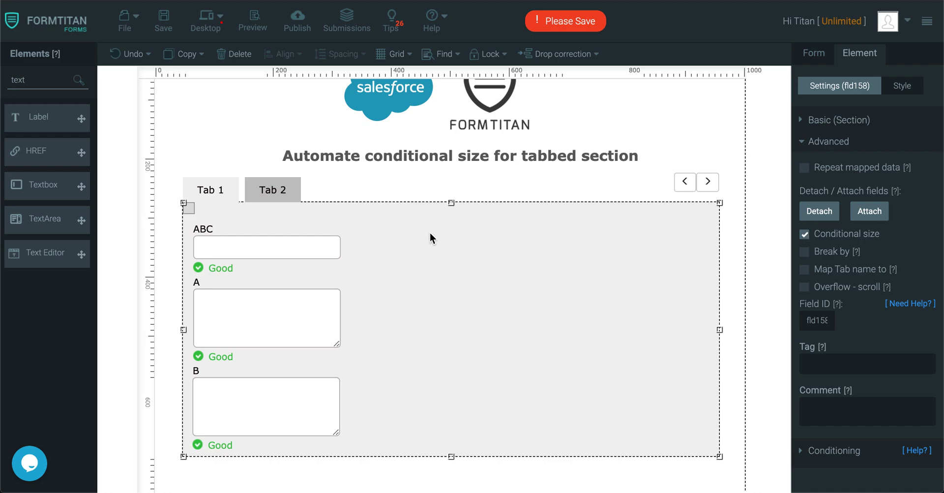
{"action": "left_click", "coordinate": [280, 199]}
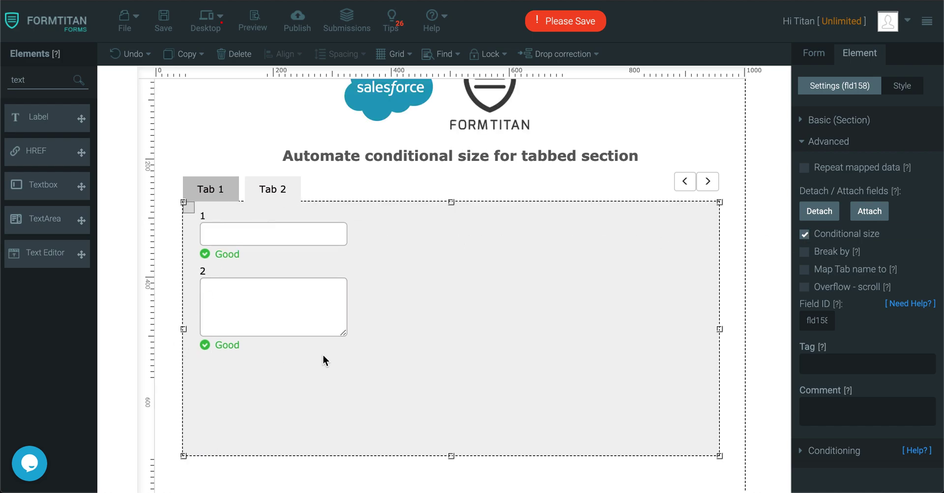
{"action": "left_click", "coordinate": [905, 91]}
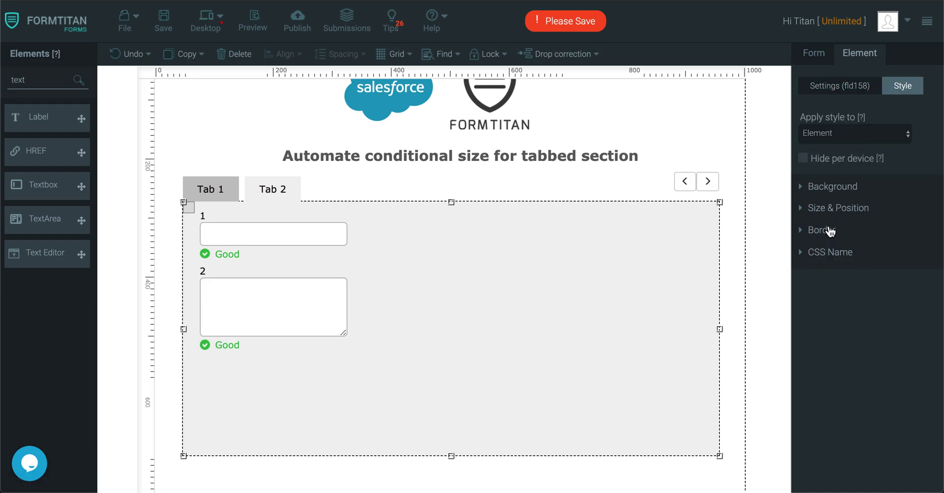
{"action": "left_click", "coordinate": [836, 208]}
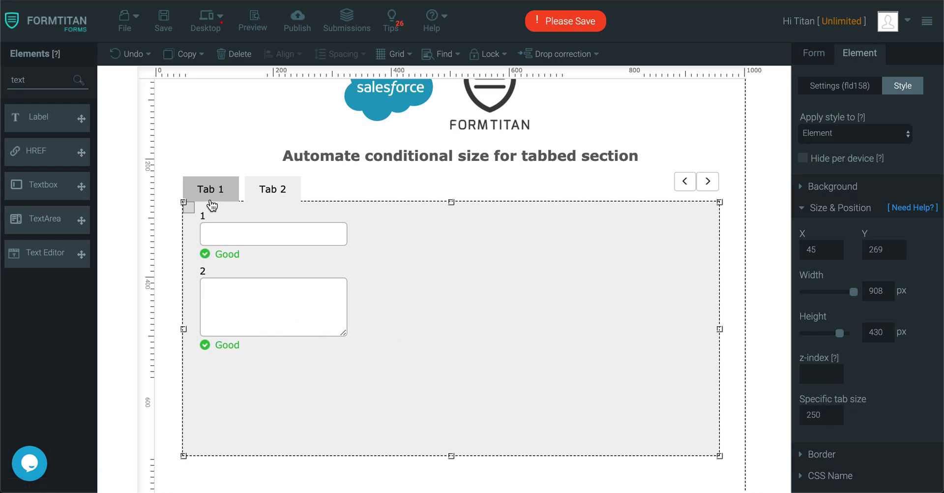
{"action": "left_click", "coordinate": [211, 202]}
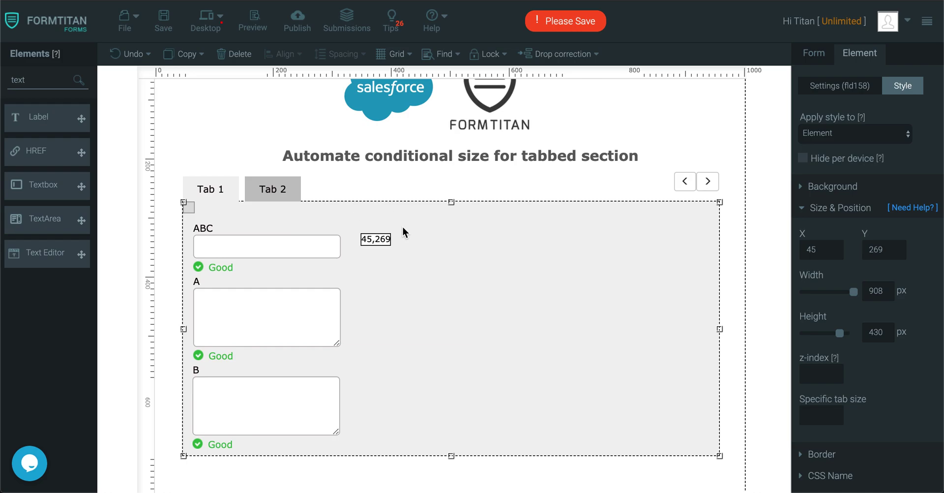
{"action": "left_click", "coordinate": [829, 86]}
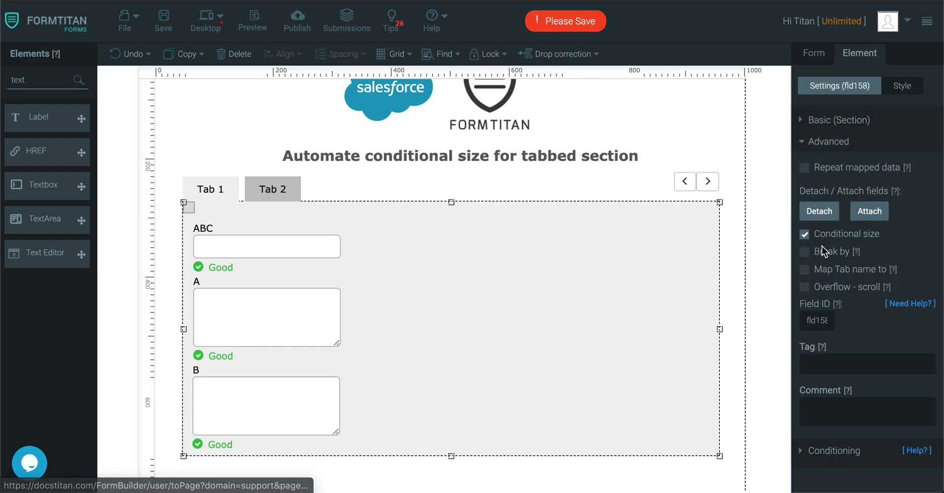